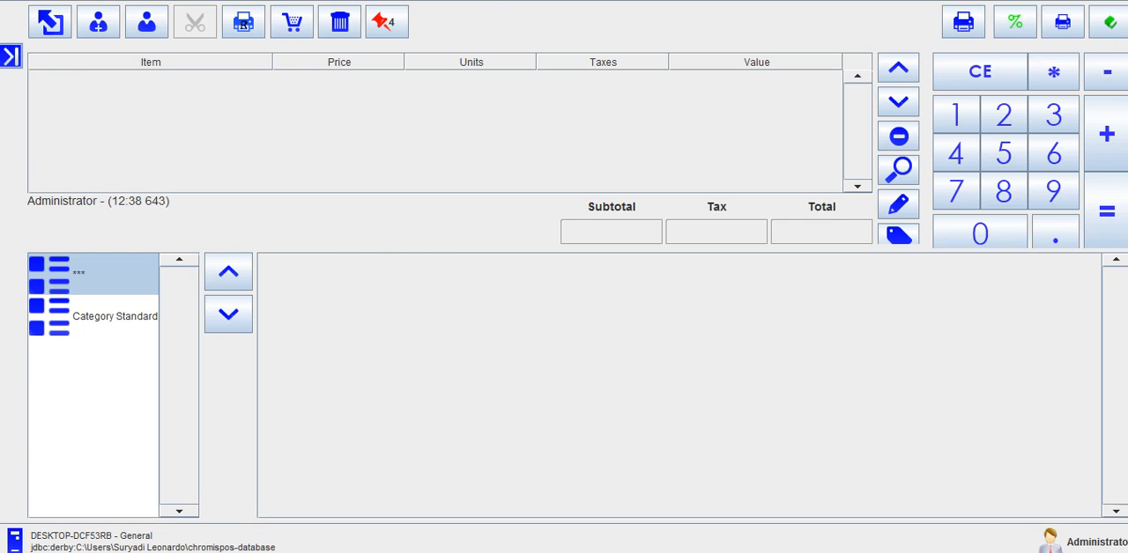
Step: Examine the entries of the Register, Administration, Utilities and System groups in the main menu
{"action": "left_click", "coordinate": [10, 56]}
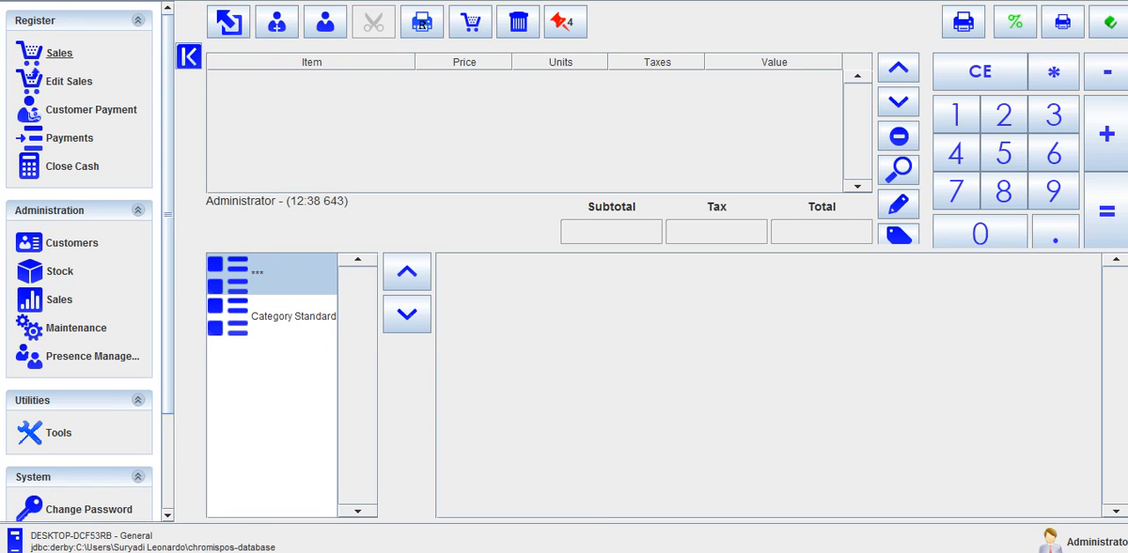
{"action": "scroll", "coordinate": [171, 67], "scroll_direction": "down", "scroll_amount": 3}
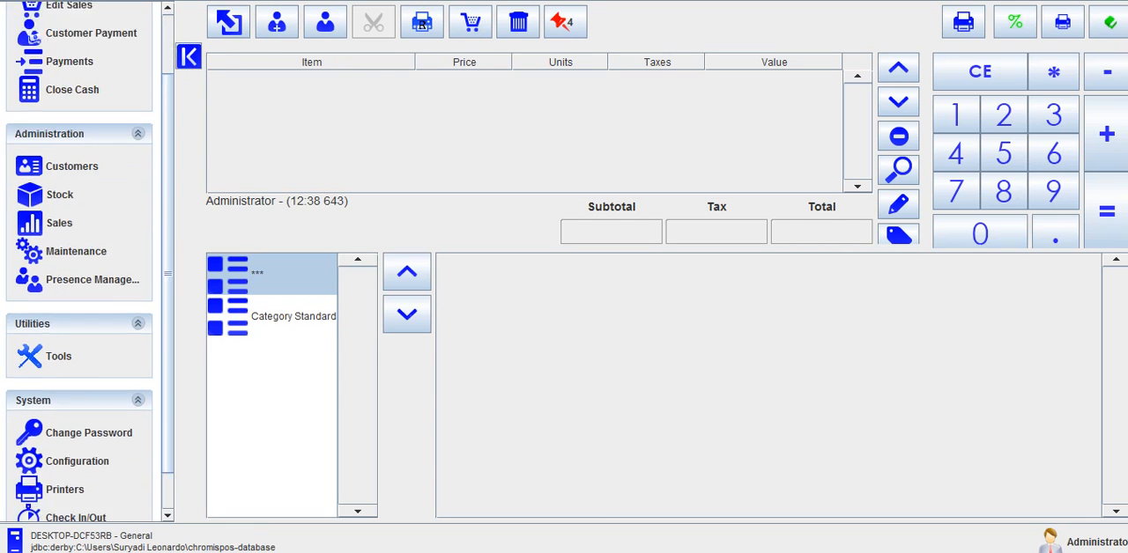
{"action": "scroll", "coordinate": [79, 264], "scroll_direction": "up", "scroll_amount": 3}
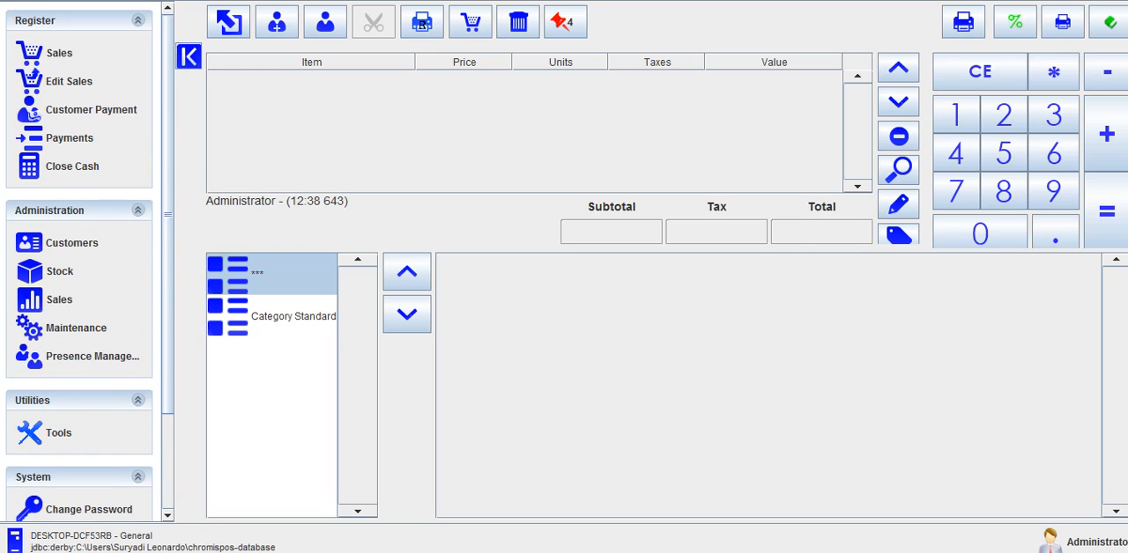
{"action": "left_click", "coordinate": [188, 56]}
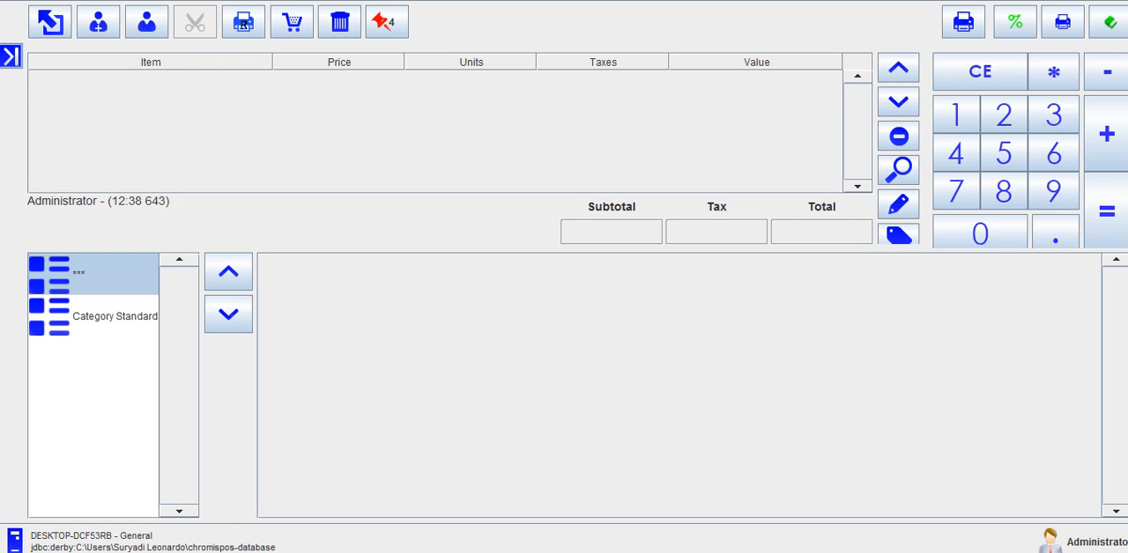
{"action": "left_click", "coordinate": [11, 56]}
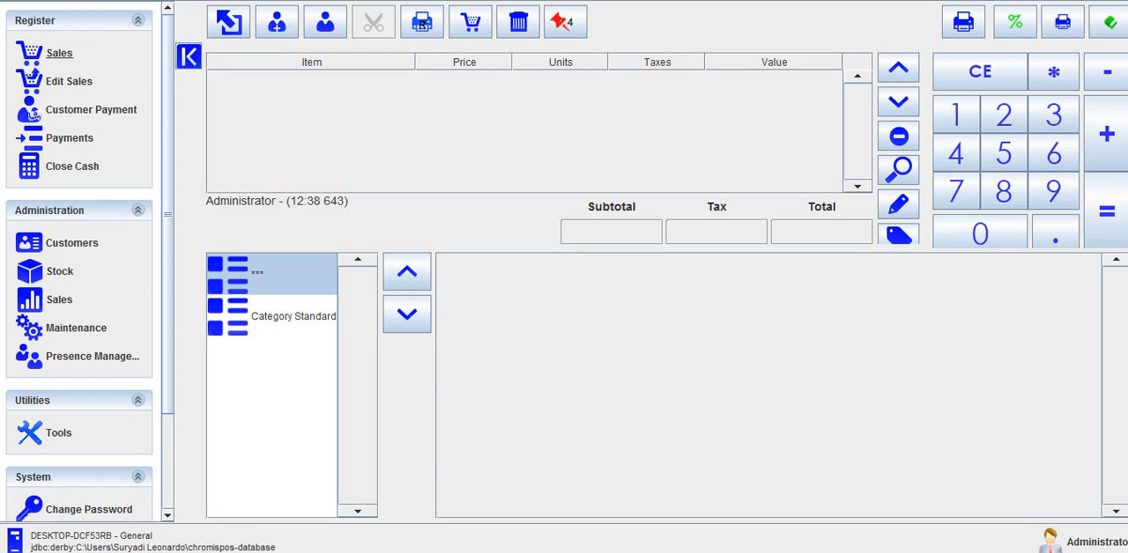
{"action": "scroll", "coordinate": [59, 52], "scroll_direction": "down", "scroll_amount": 3}
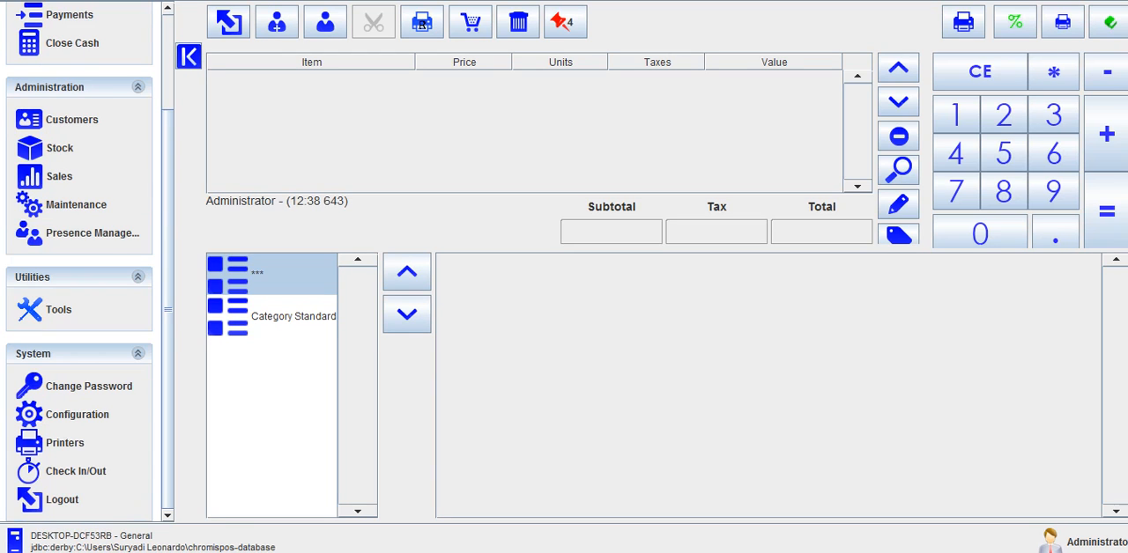
{"action": "scroll", "coordinate": [66, 443], "scroll_direction": "up", "scroll_amount": 3}
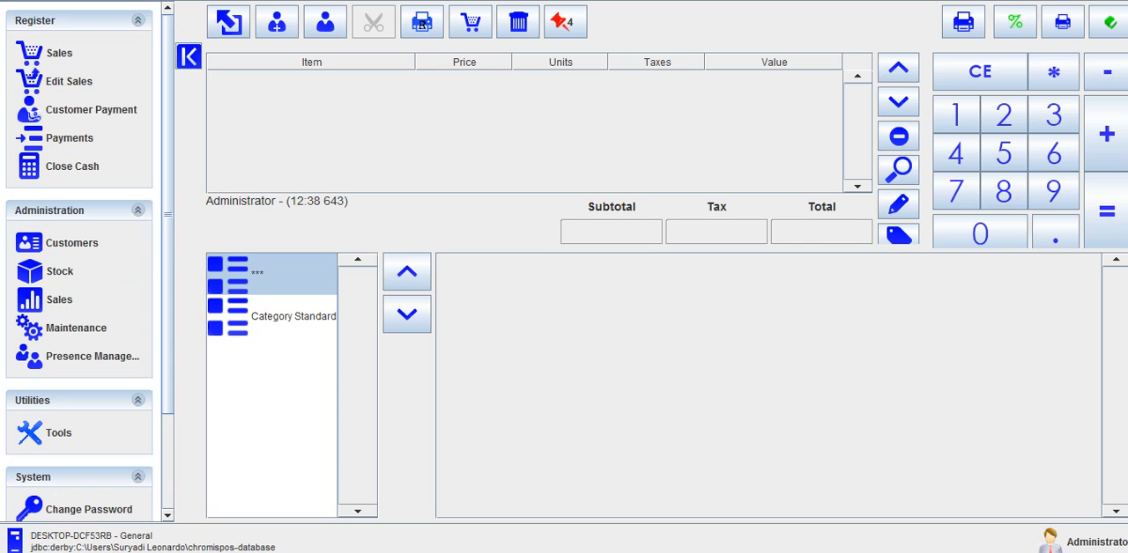
{"action": "scroll", "coordinate": [76, 208], "scroll_direction": "down", "scroll_amount": 3}
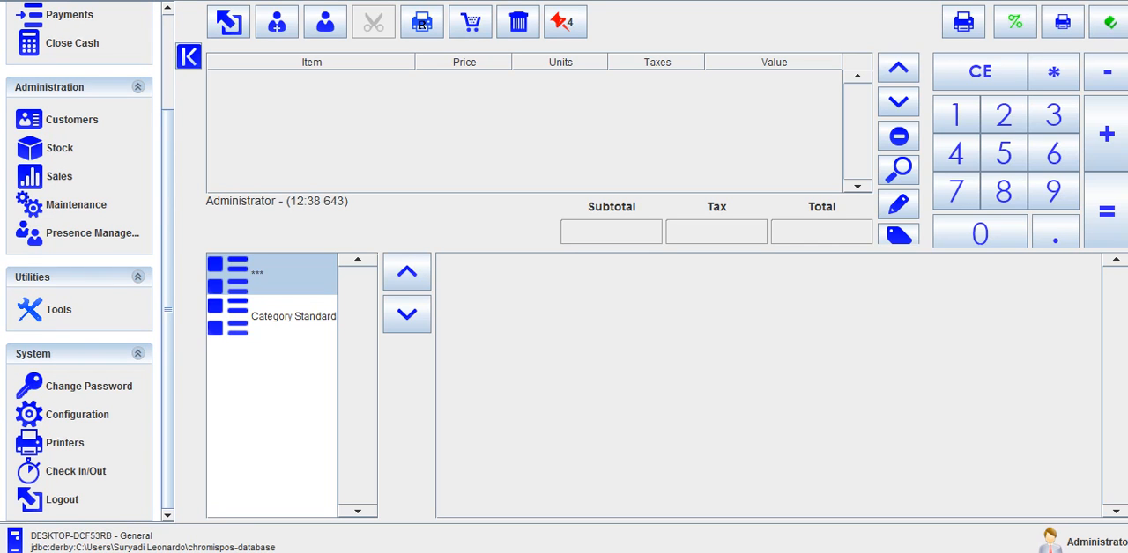
{"action": "scroll", "coordinate": [70, 119], "scroll_direction": "up", "scroll_amount": 3}
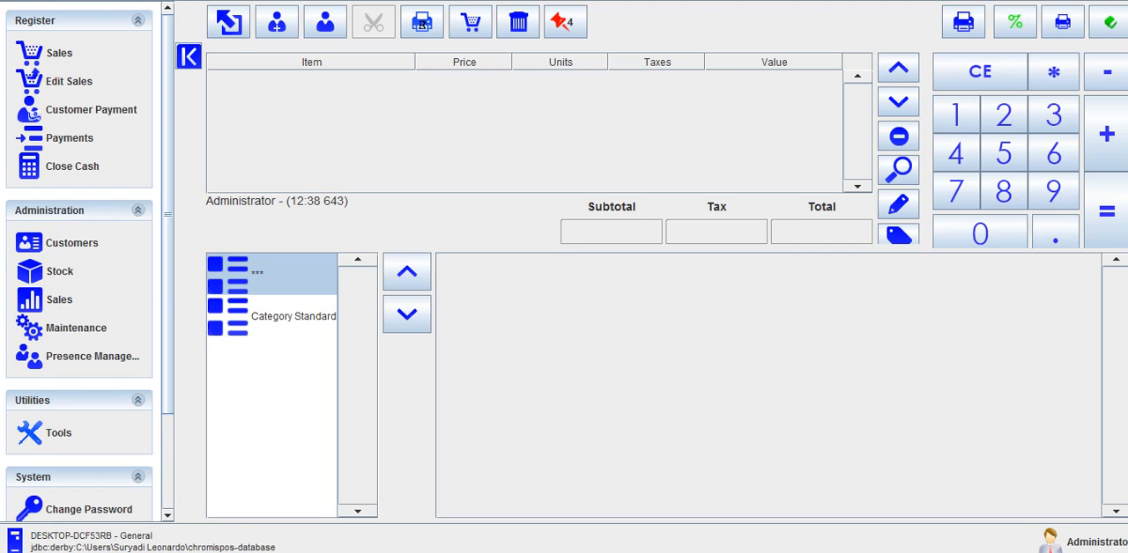
{"action": "scroll", "coordinate": [70, 132], "scroll_direction": "down", "scroll_amount": 3}
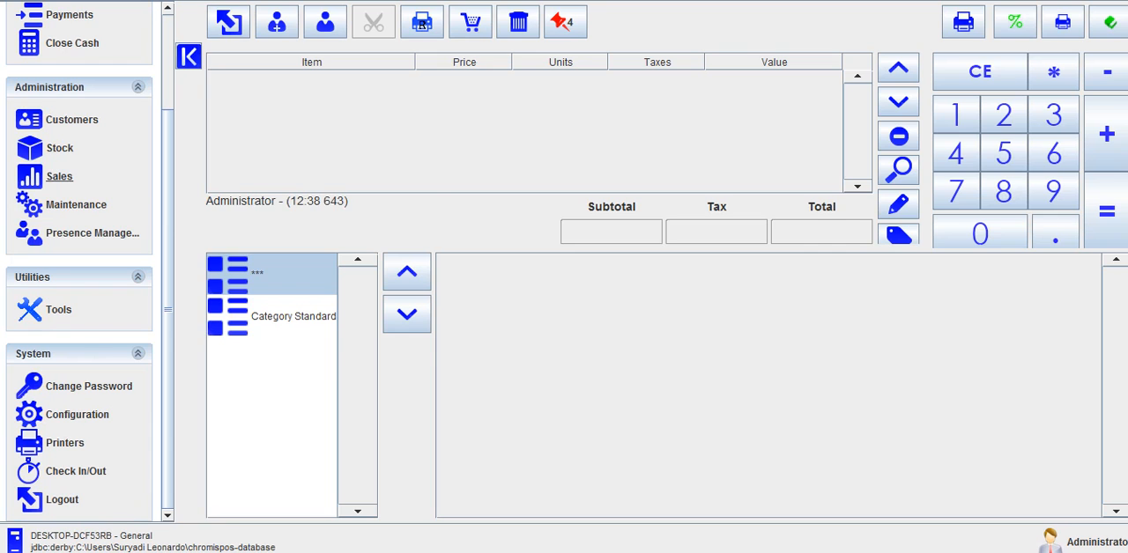
Step: Display the available sales reports and charts under Administration
{"action": "left_click", "coordinate": [59, 177]}
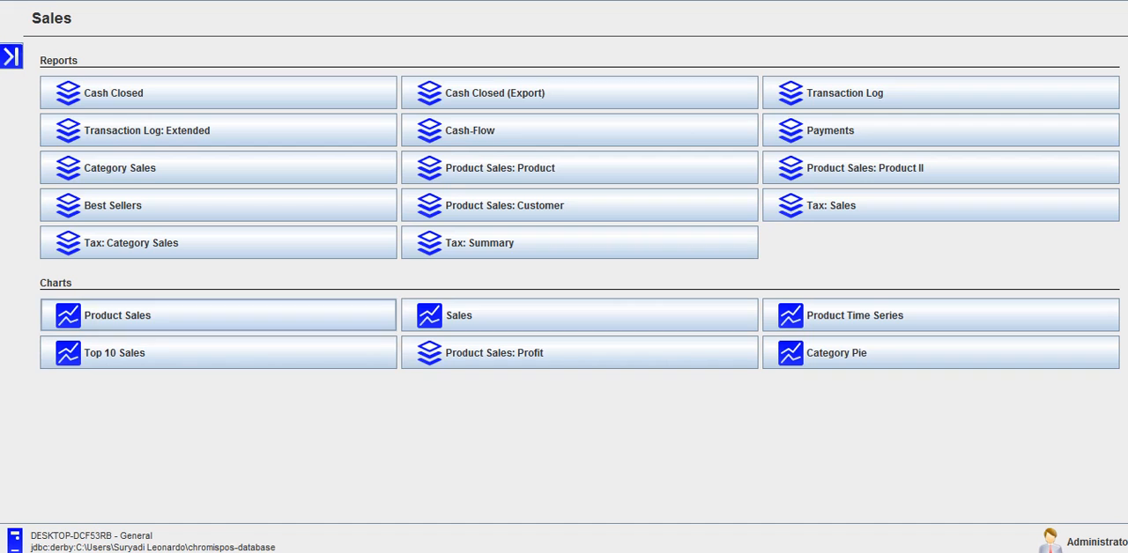
{"action": "left_click", "coordinate": [9, 54]}
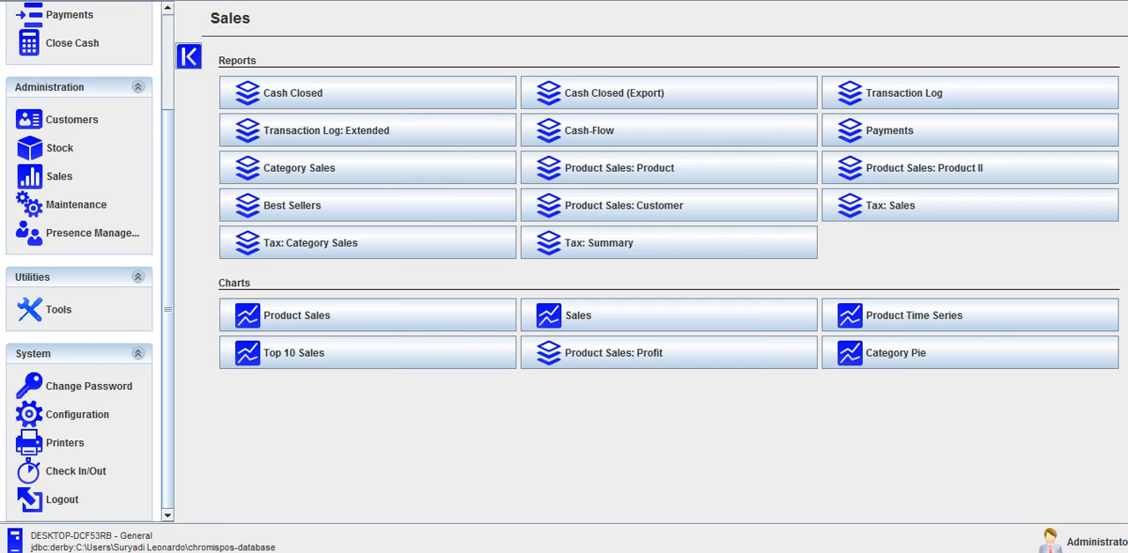
{"action": "scroll", "coordinate": [60, 148], "scroll_direction": "up", "scroll_amount": 3}
{"action": "scroll", "coordinate": [60, 148], "scroll_direction": "down", "scroll_amount": 3}
Step: Display the Stock administration options and view the Promotions form
{"action": "left_click", "coordinate": [60, 148]}
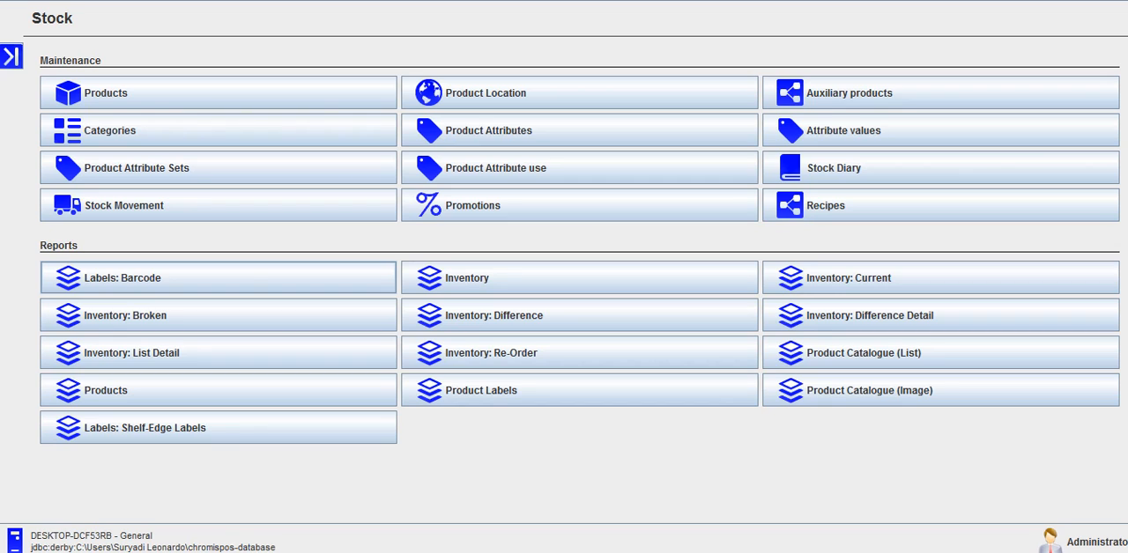
{"action": "key", "text": "Tab"}
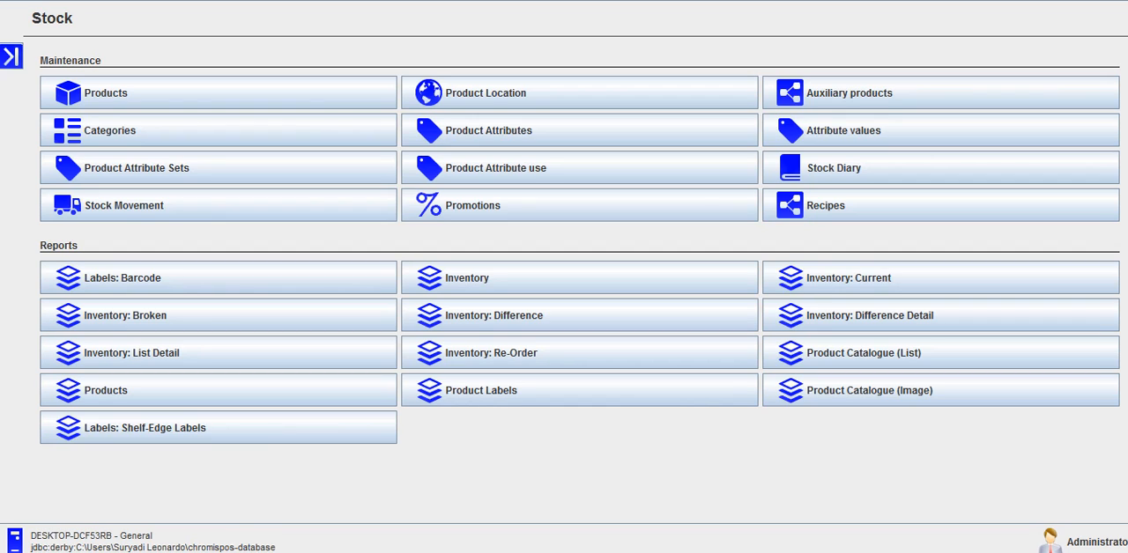
{"action": "left_click", "coordinate": [498, 208]}
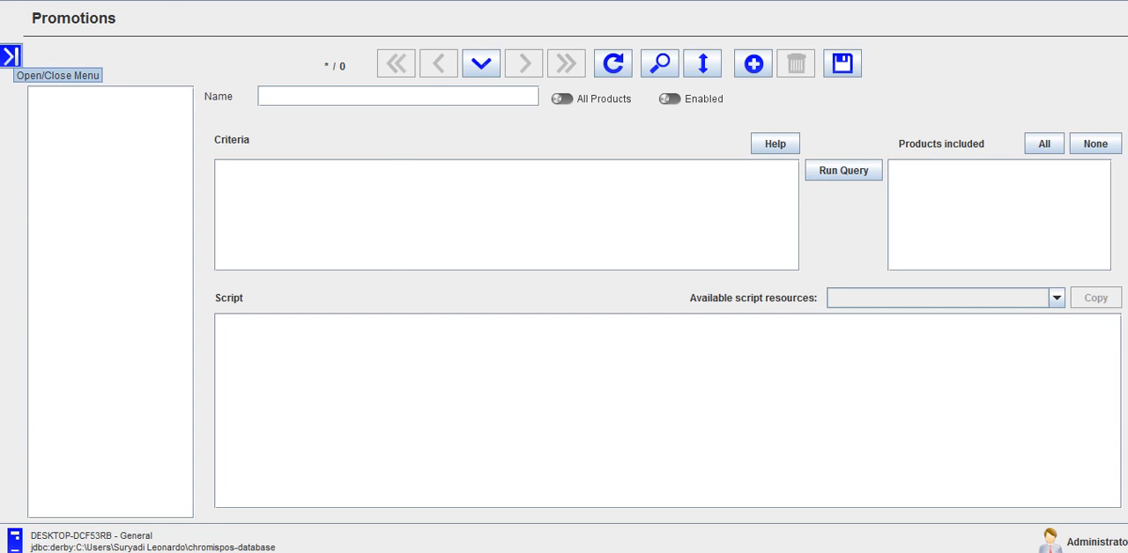
Step: Return to the Stock administration options and open the general details of a new product record
{"action": "left_click", "coordinate": [11, 56]}
{"action": "left_click", "coordinate": [60, 147]}
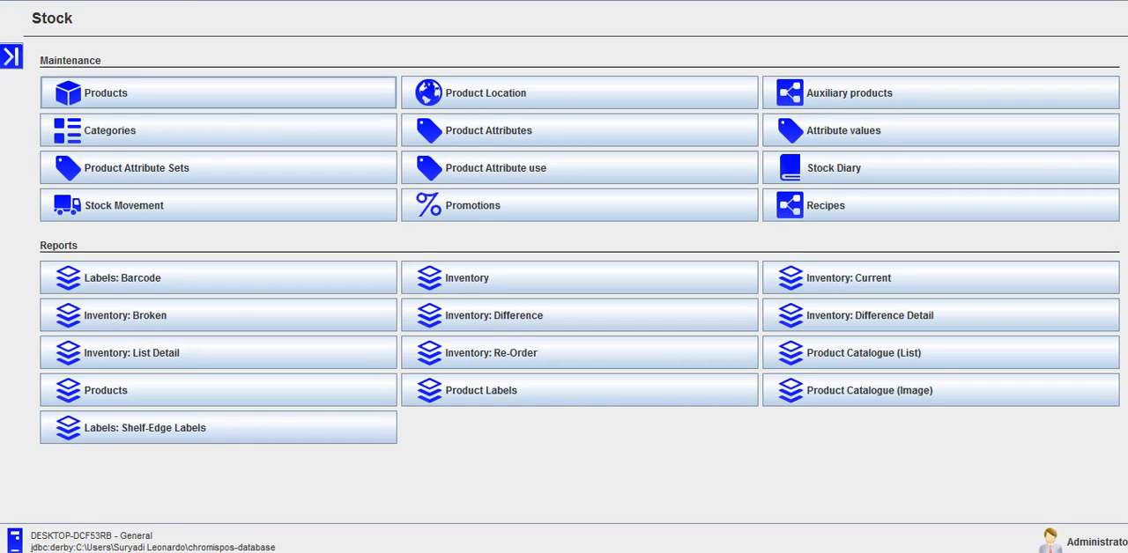
{"action": "left_click", "coordinate": [146, 93]}
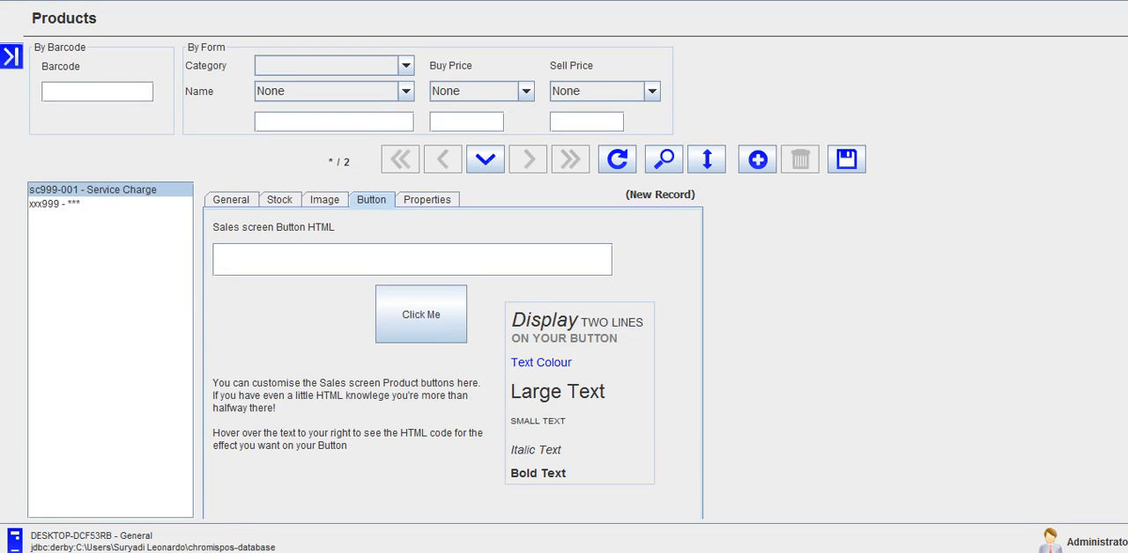
{"action": "left_click", "coordinate": [233, 199]}
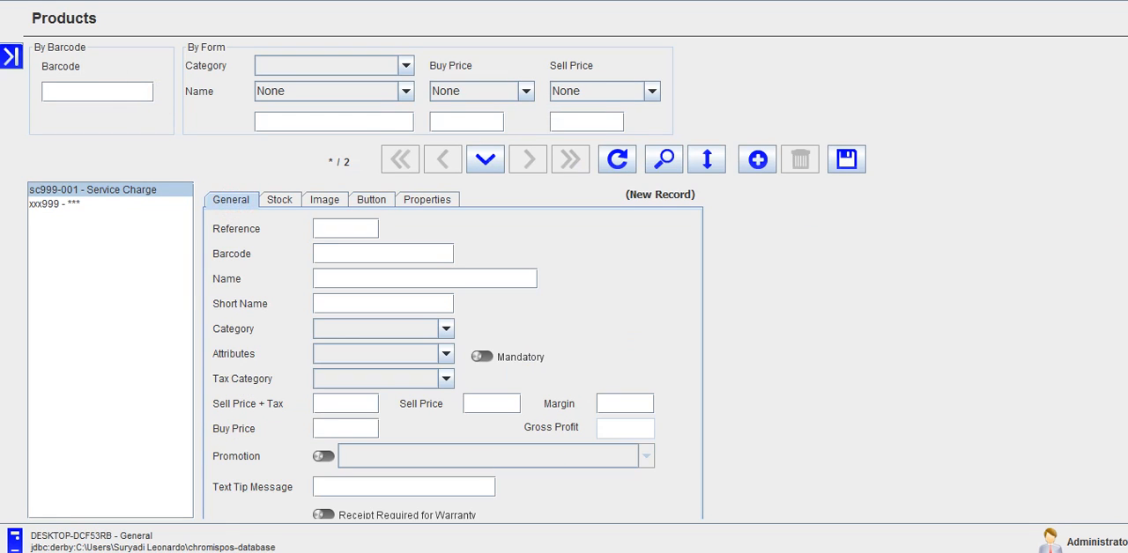
Step: Give the new product reference and barcode 001 and the name Karaoke Small Room
{"action": "left_click", "coordinate": [363, 228]}
{"action": "type", "text": "001q"}
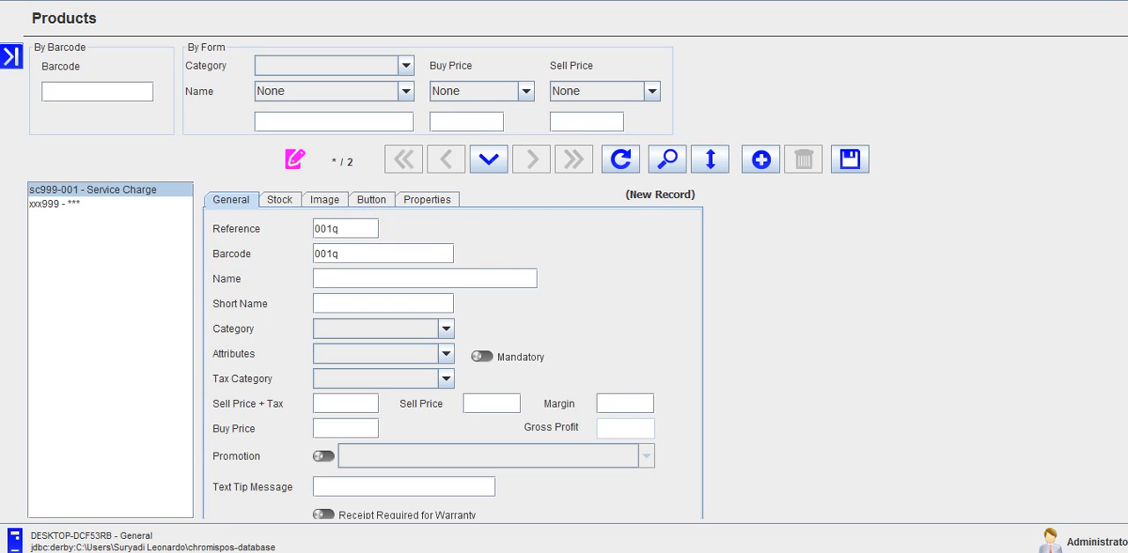
{"action": "key", "text": "BackSpace"}
{"action": "left_click", "coordinate": [339, 229]}
{"action": "key", "text": "BackSpace"}
{"action": "type", "text": "Karaoke Small Room"}
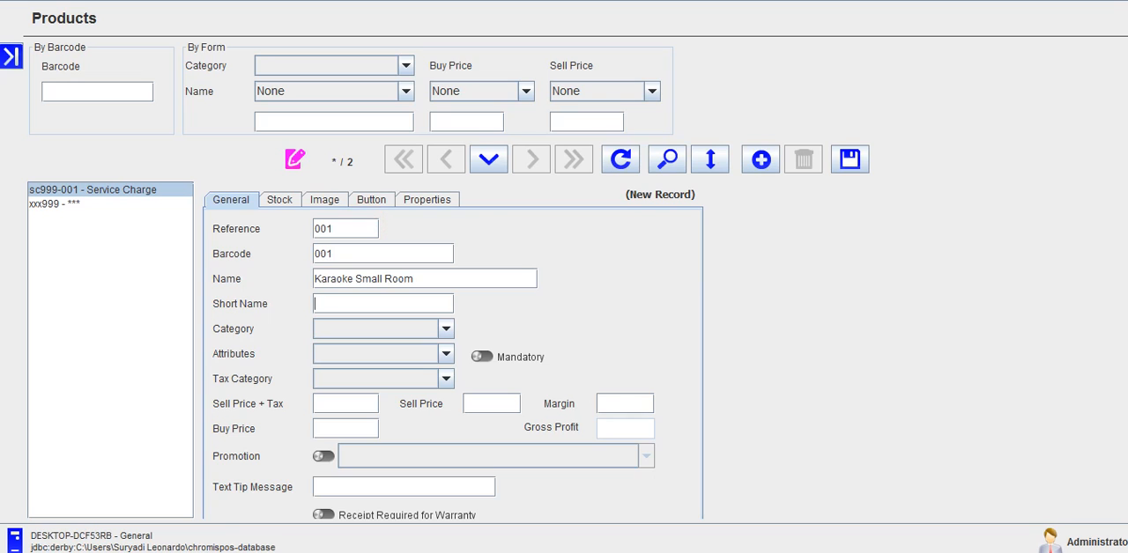
{"action": "type", "text": "Small ROom"}
Step: Enter Small Room as the product's short name
{"action": "key", "text": "BackSpace"}
{"action": "key", "text": "BackSpace"}
{"action": "key", "text": "BackSpace"}
{"action": "type", "text": "oom"}
Step: Assign the product to Category Standard
{"action": "key", "text": "Tab"}
{"action": "key", "text": "Down"}
{"action": "key", "text": "Down"}
{"action": "key", "text": "Down"}
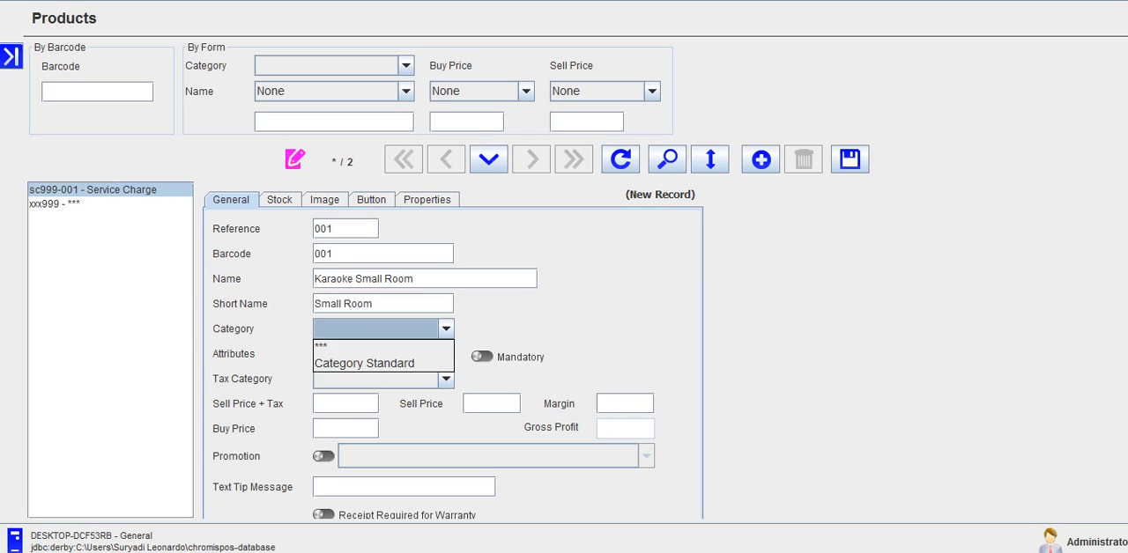
{"action": "key", "text": "Return"}
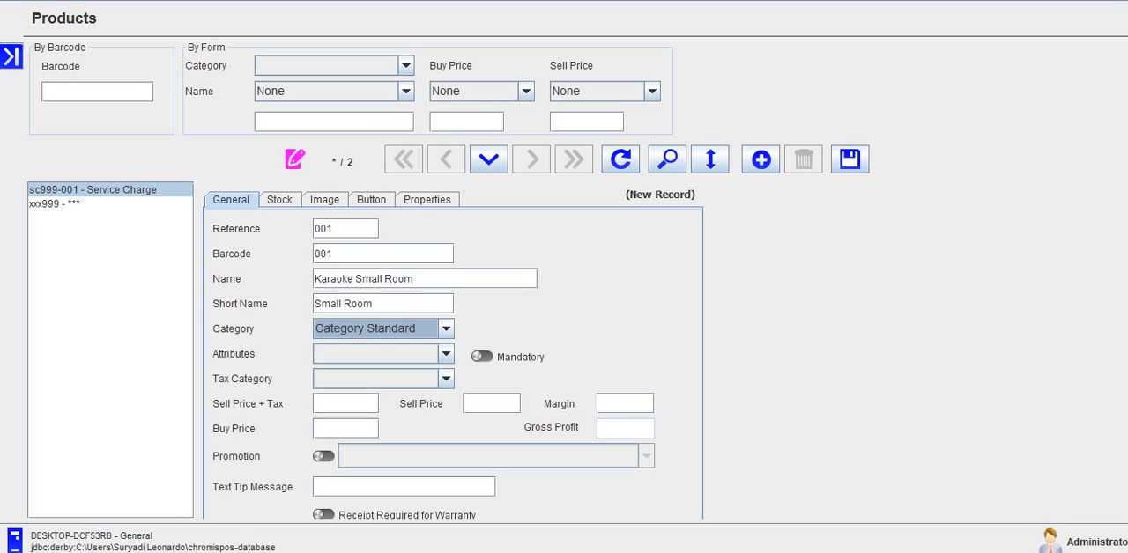
{"action": "left_click", "coordinate": [408, 328]}
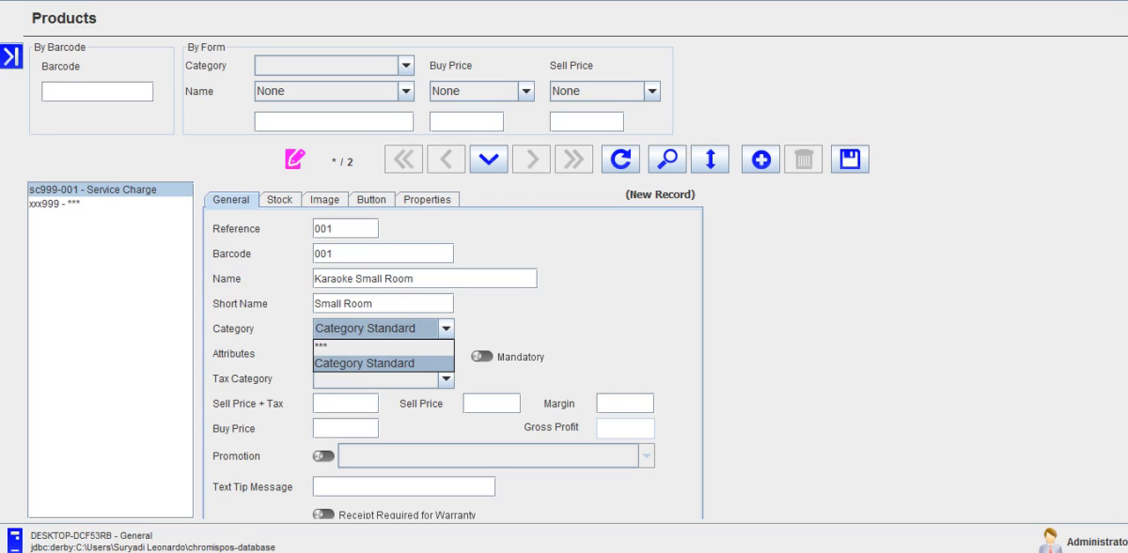
{"action": "left_click", "coordinate": [385, 361]}
Step: Set the product's tax category to Tax Exempt and its sell price to 45000
{"action": "left_click", "coordinate": [399, 379]}
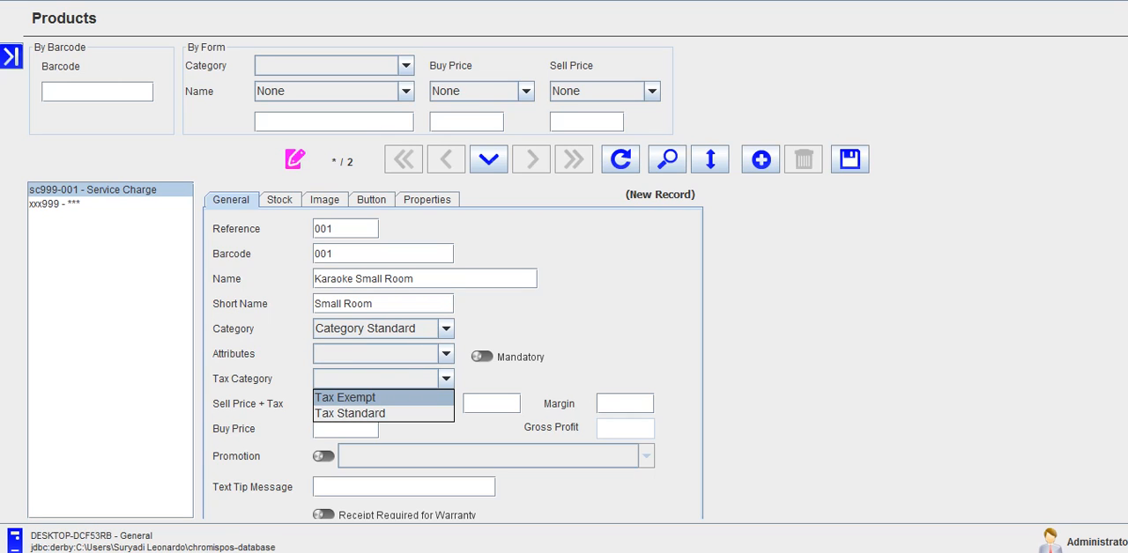
{"action": "left_click", "coordinate": [361, 398]}
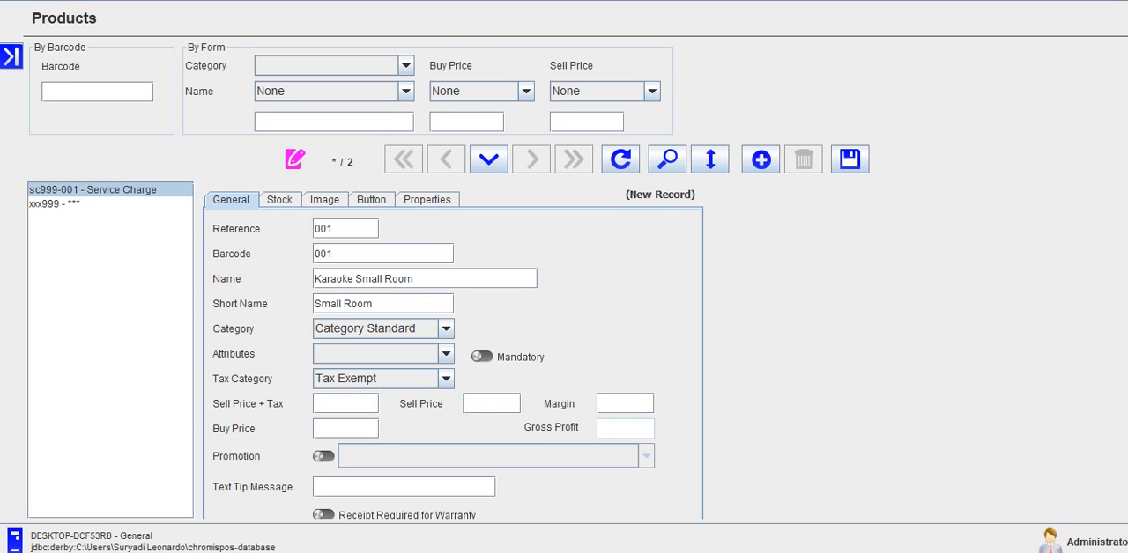
{"action": "type", "text": "45000"}
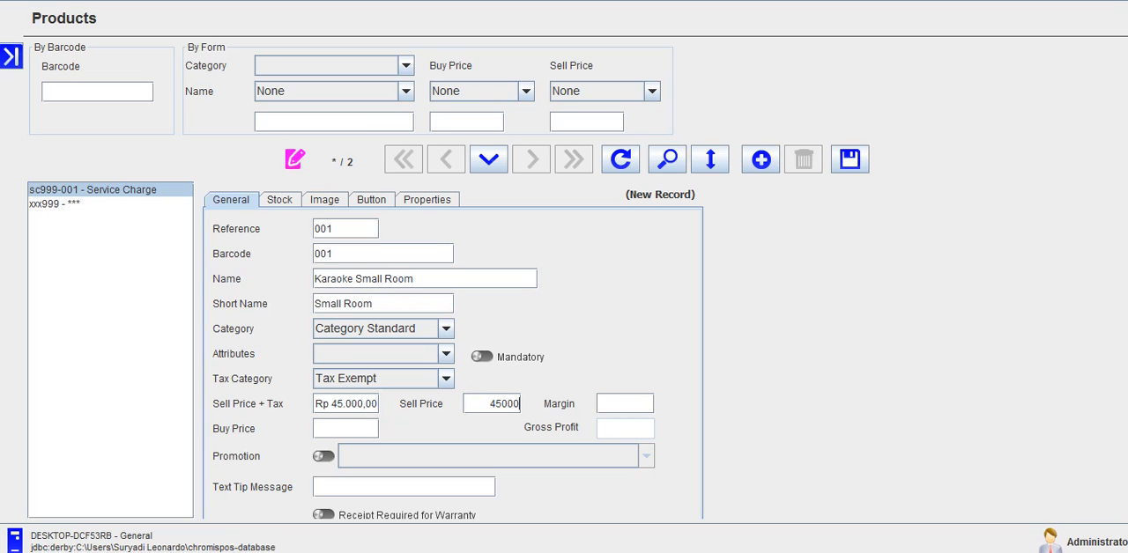
Step: Change the product's tax category to Tax Standard
{"action": "left_click_drag", "start_coordinate": [335, 404], "coordinate": [357, 403]}
{"action": "left_click", "coordinate": [341, 378]}
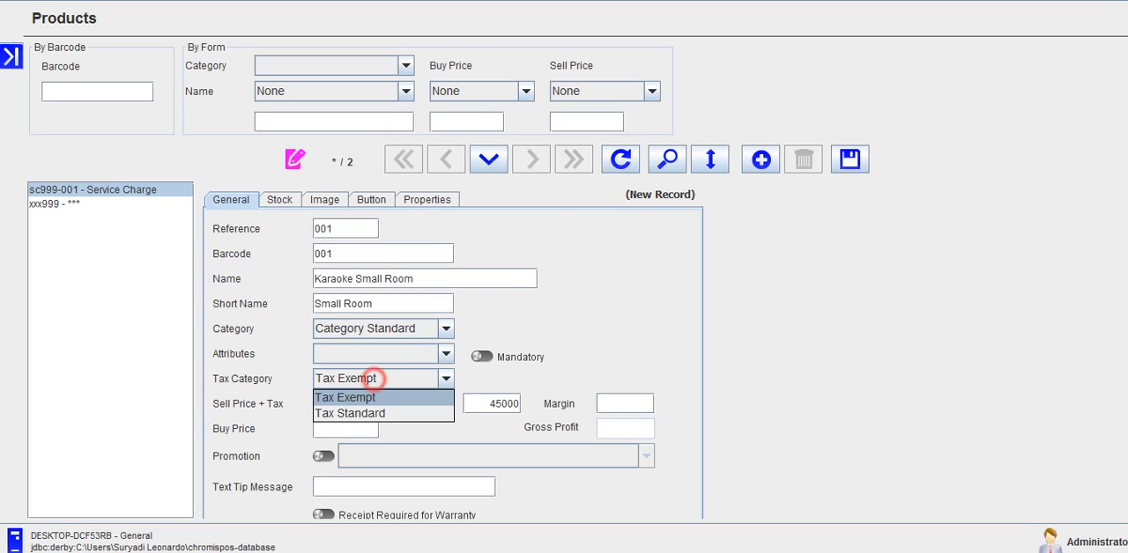
{"action": "left_click", "coordinate": [365, 411]}
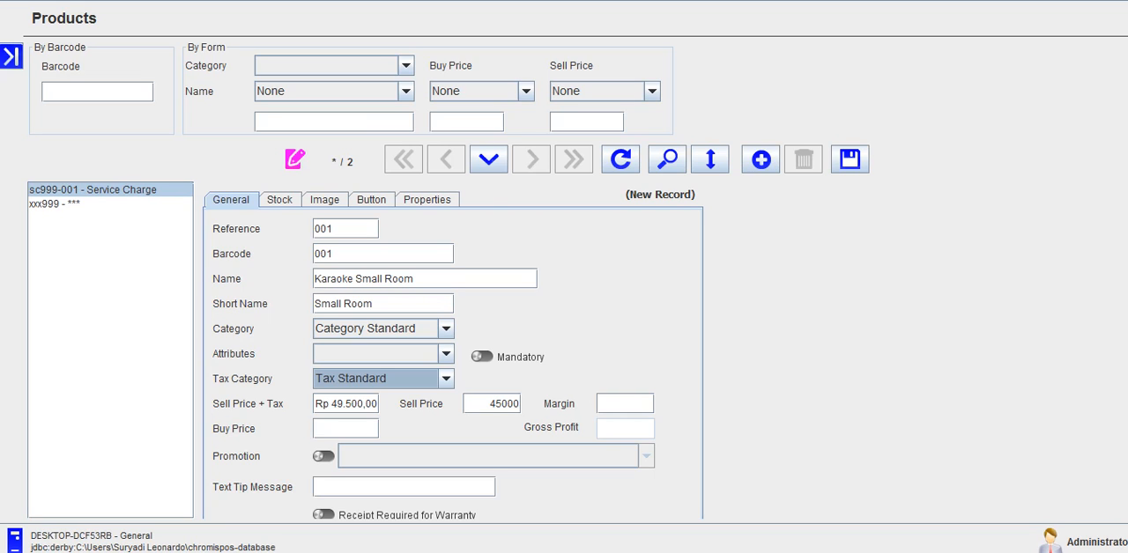
Step: Enter a buy price of 45000 for the product and check its margin
{"action": "left_click", "coordinate": [557, 403]}
{"action": "left_click", "coordinate": [233, 434]}
{"action": "left_click", "coordinate": [341, 431]}
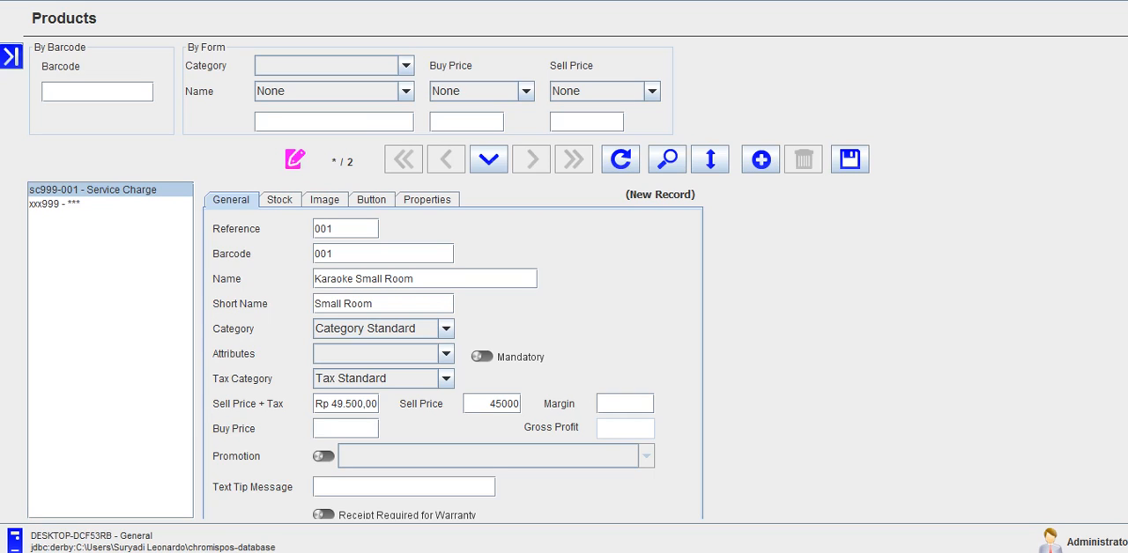
{"action": "left_click", "coordinate": [377, 428]}
{"action": "type", "text": "45000"}
{"action": "left_click", "coordinate": [639, 403]}
Step: Try buy prices of 50 and 35000 for the product and check its margin
{"action": "double_click", "coordinate": [335, 429]}
{"action": "type", "text": "50"}
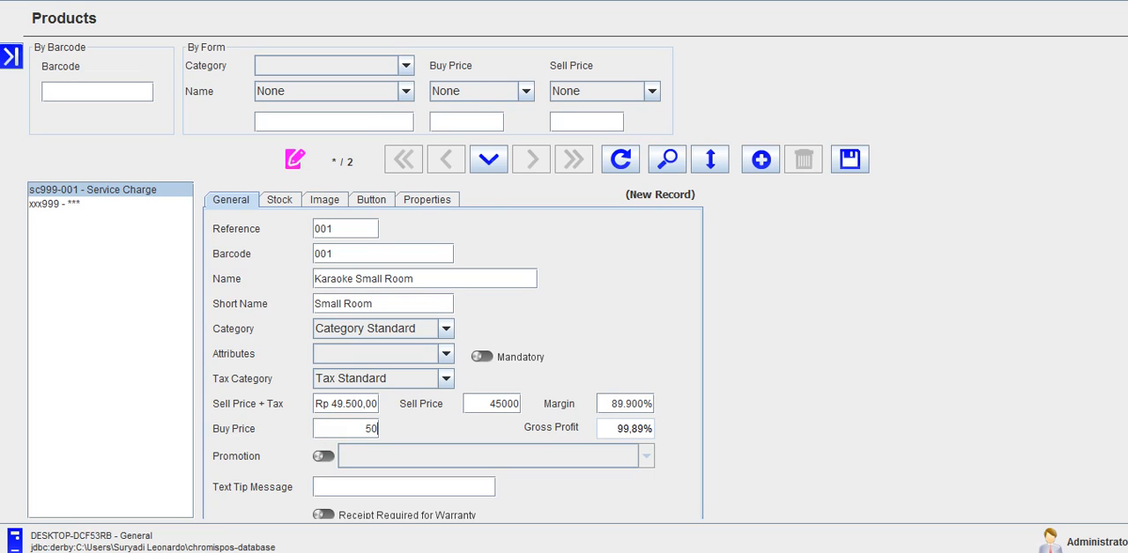
{"action": "key", "text": "BackSpace"}
{"action": "key", "text": "BackSpace"}
{"action": "type", "text": "35000"}
{"action": "left_click_drag", "start_coordinate": [622, 405], "coordinate": [654, 404]}
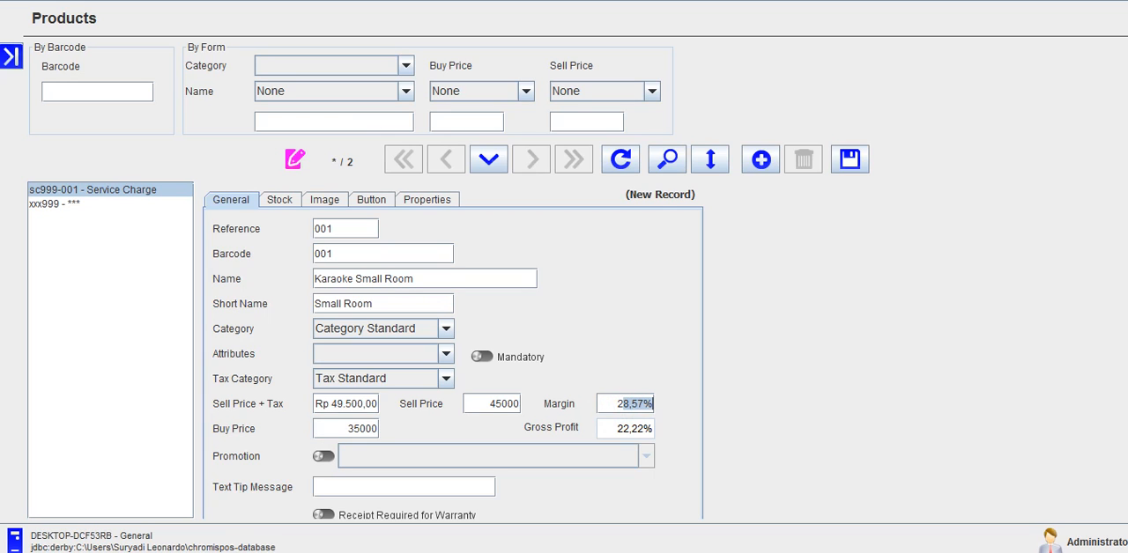
Step: Set the buy price to 45000 and save the Karaoke Small Room product
{"action": "left_click", "coordinate": [637, 405]}
{"action": "left_click_drag", "start_coordinate": [342, 429], "coordinate": [378, 428]}
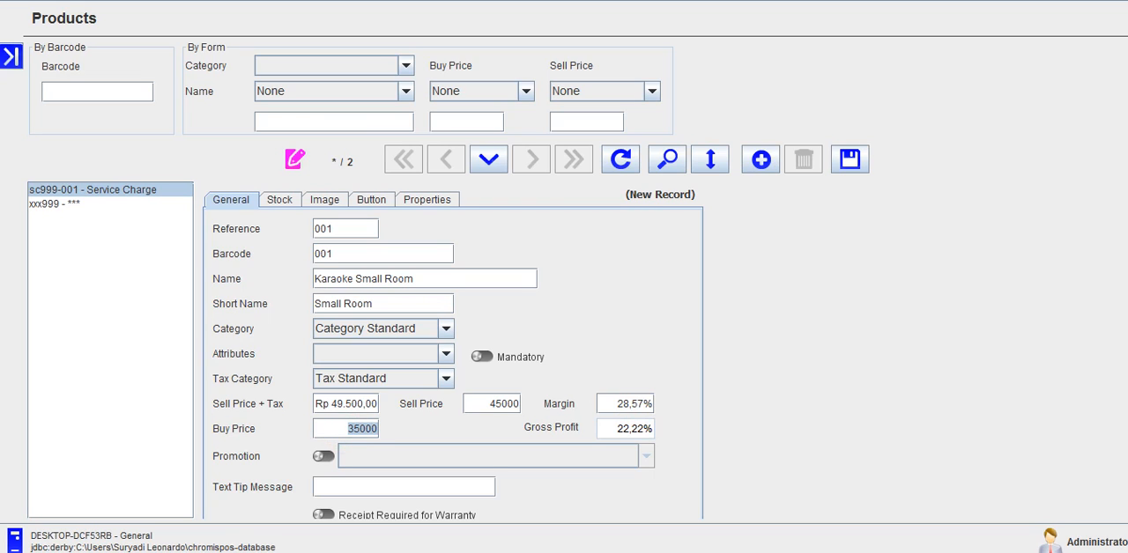
{"action": "type", "text": "45000"}
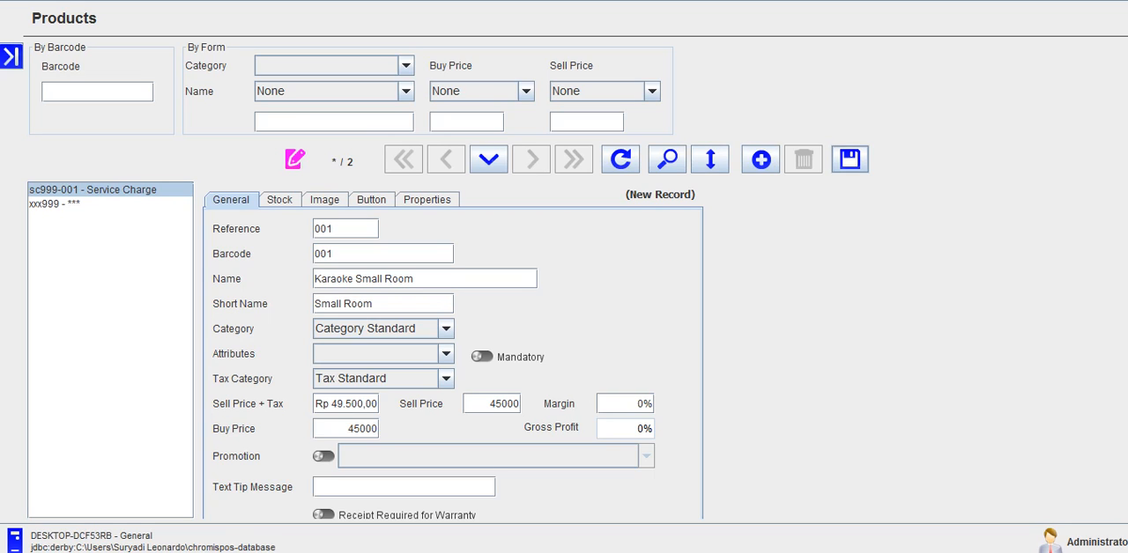
{"action": "left_click", "coordinate": [850, 158]}
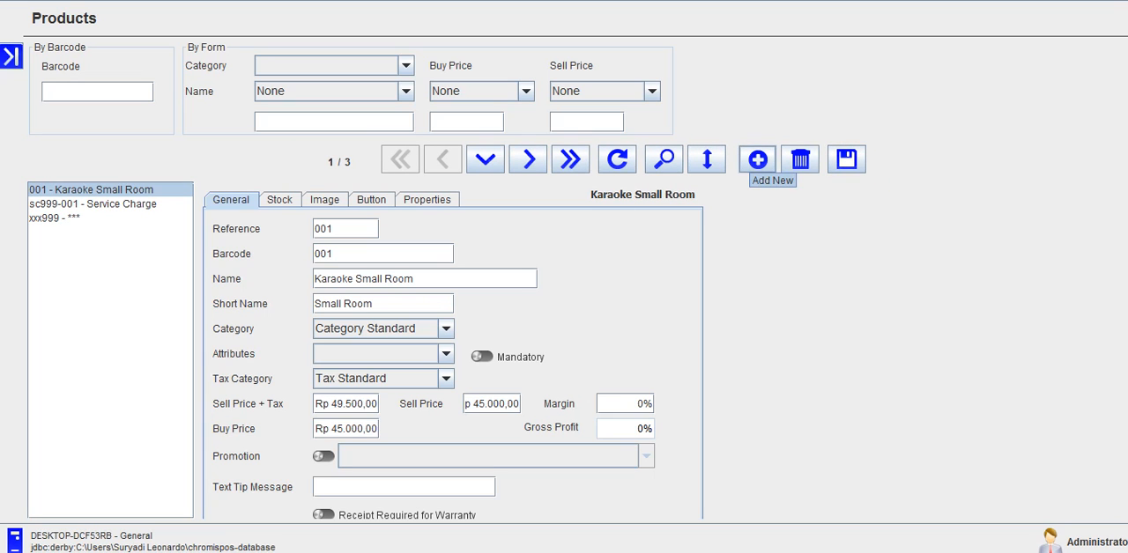
Step: Start a new product record with reference 002 and barcode 002
{"action": "left_click", "coordinate": [758, 159]}
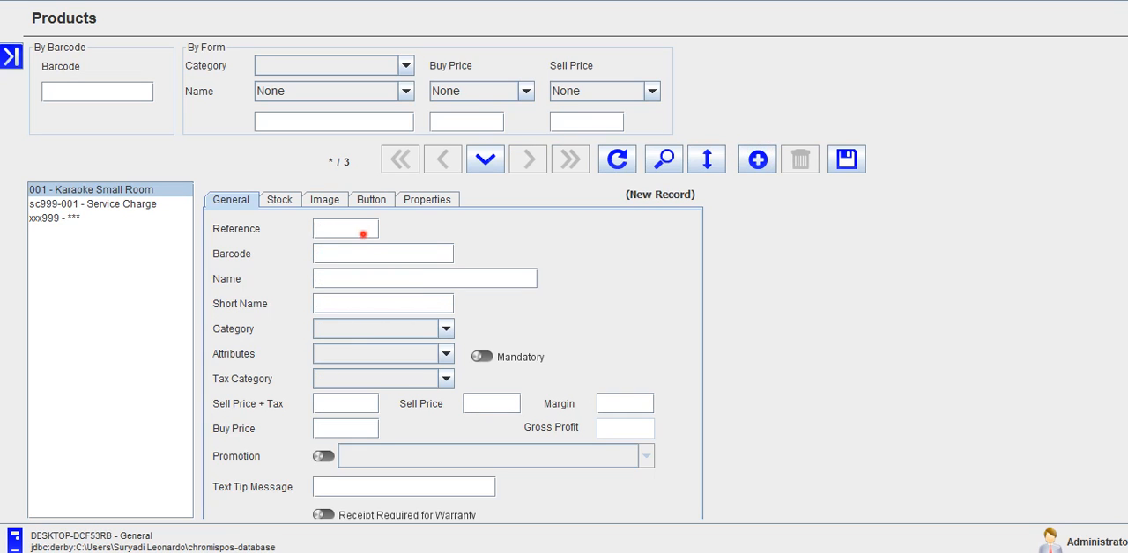
{"action": "type", "text": "002"}
{"action": "key", "text": "Tab"}
{"action": "type", "text": "002"}
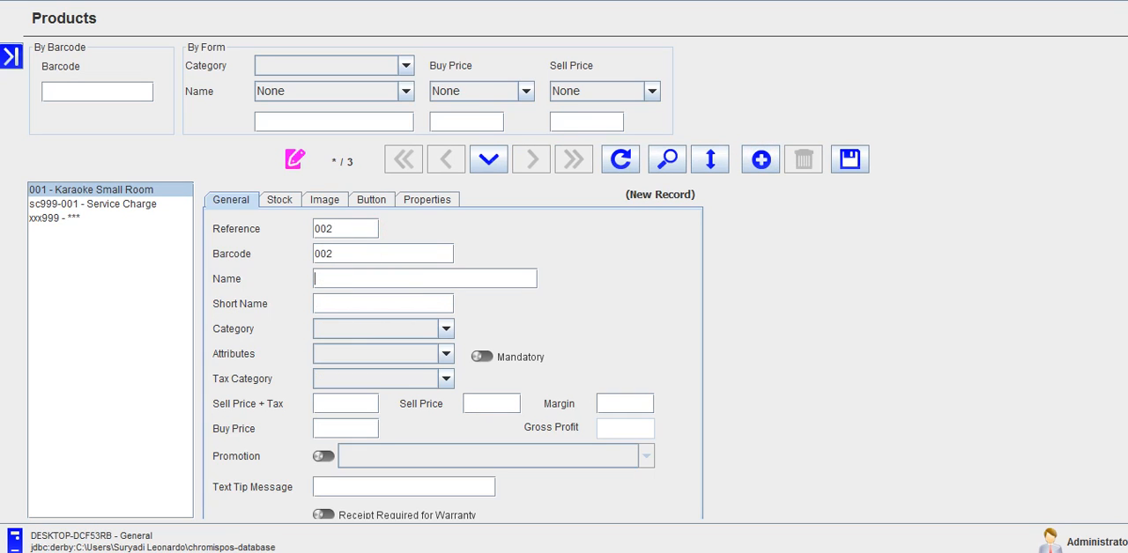
{"action": "type", "text": "Karaoke Medium Room"}
Step: Name the new product Karaoke Medium Room and give it the short name Medium Room
{"action": "key", "text": "Tab"}
{"action": "type", "text": "Medi"}
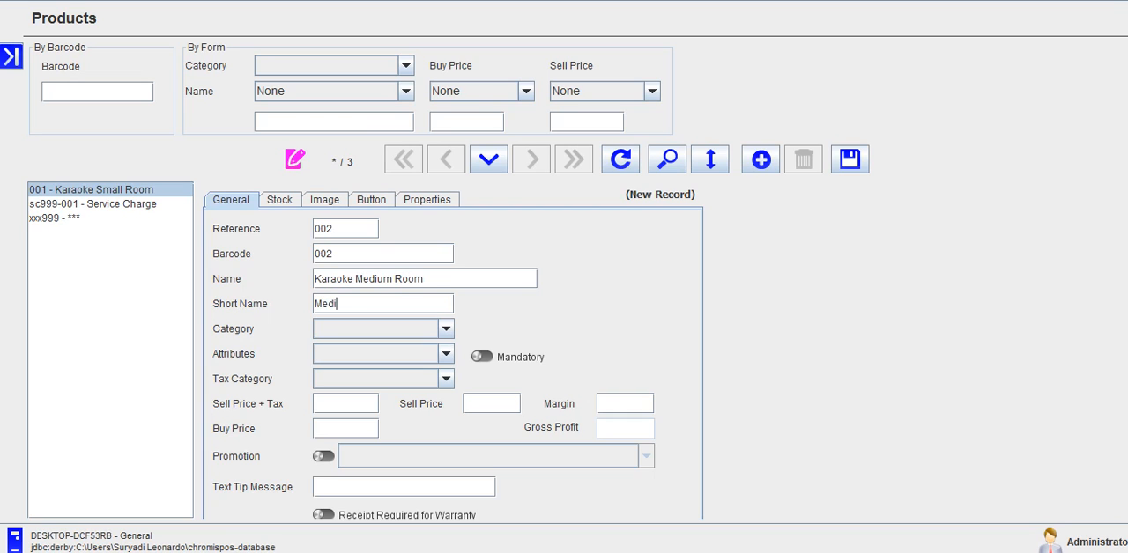
{"action": "type", "text": "um Room"}
Step: Assign Karaoke Medium Room to Category Standard with the tax category Tax Standard
{"action": "key", "text": "Tab"}
{"action": "key", "text": "alt+Down"}
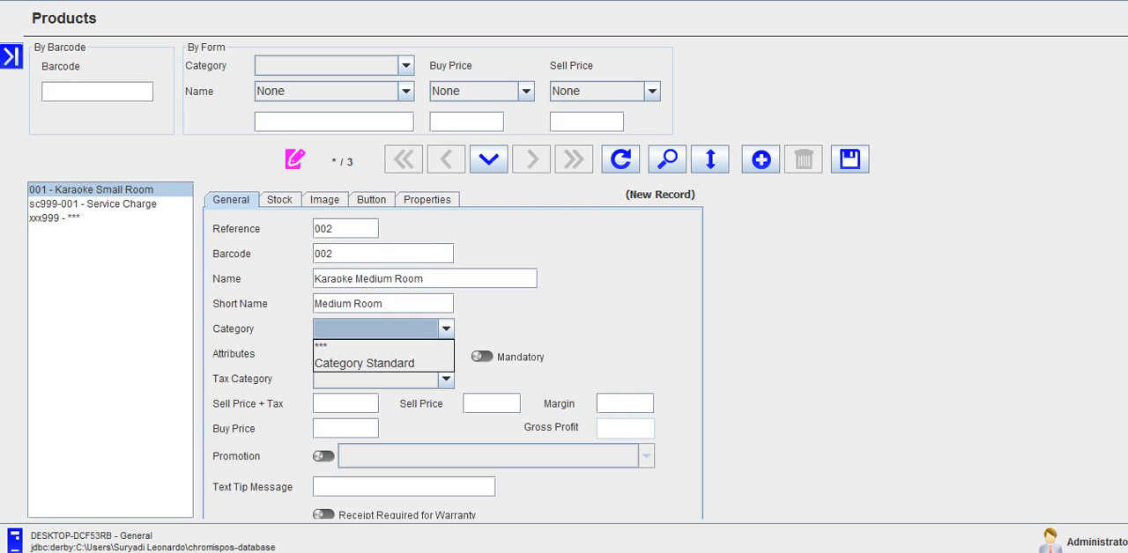
{"action": "key", "text": "Down"}
{"action": "key", "text": "Down"}
{"action": "key", "text": "Return"}
{"action": "key", "text": "Tab"}
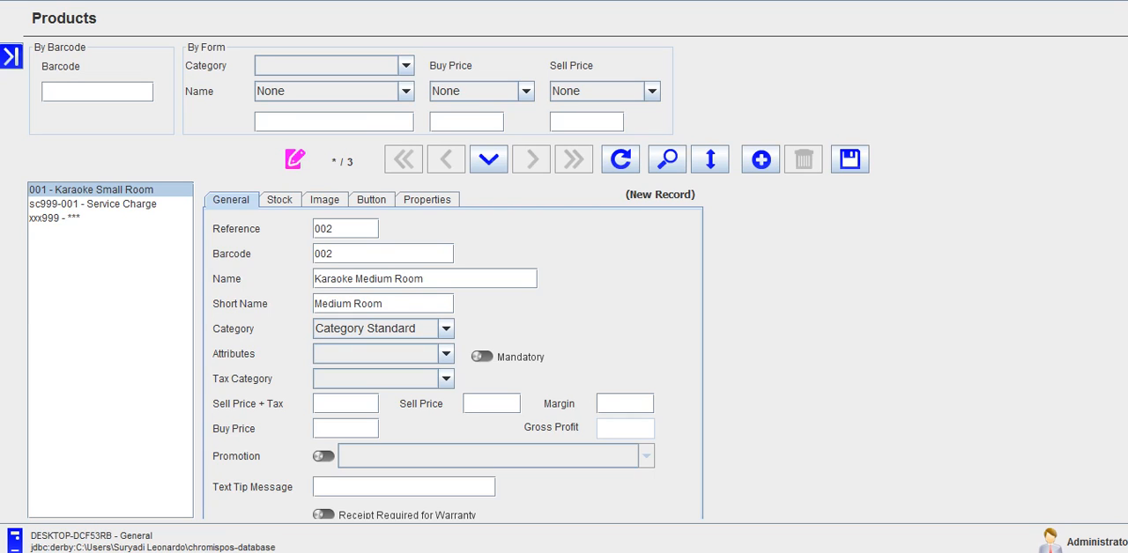
{"action": "key", "text": "Tab"}
{"action": "key", "text": "alt+Down"}
{"action": "key", "text": "Down"}
{"action": "key", "text": "Down"}
{"action": "key", "text": "Return"}
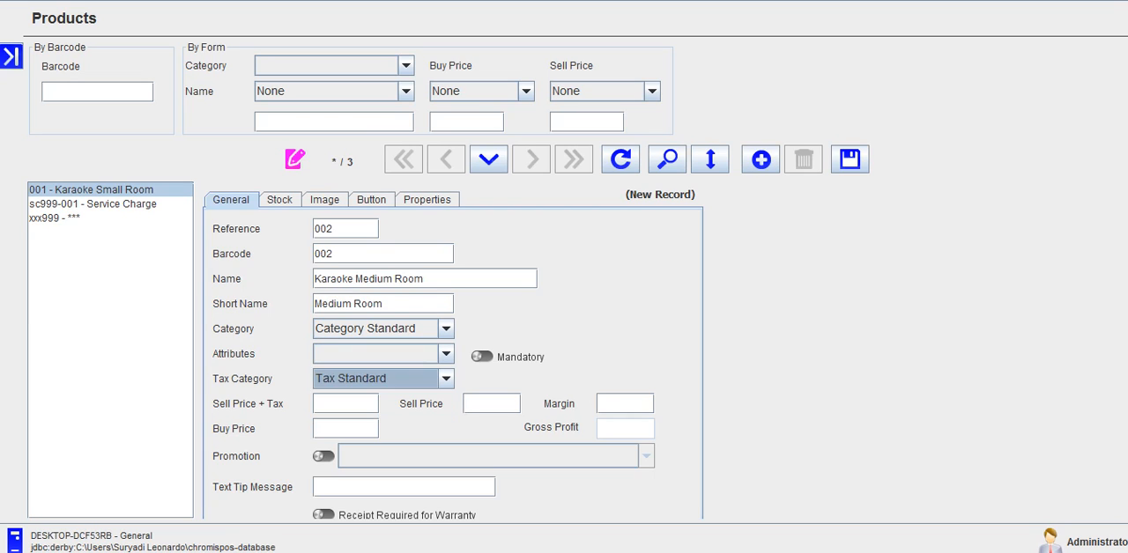
Step: Set Karaoke Medium Room's sell price and buy price to 50000 each and save the product
{"action": "key", "text": "Tab"}
{"action": "type", "text": "5"}
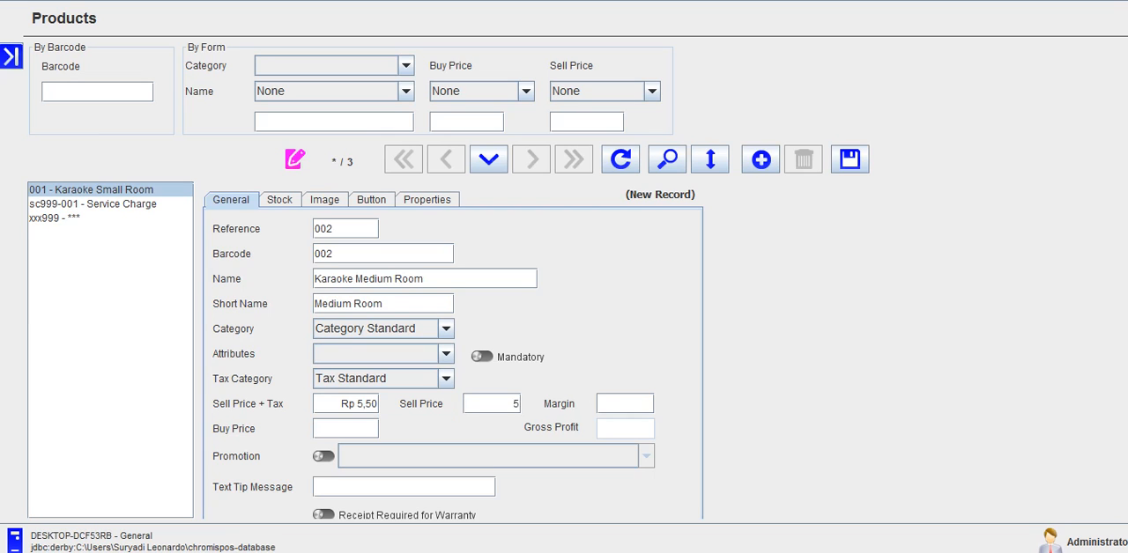
{"action": "type", "text": "0000"}
{"action": "key", "text": "Tab"}
{"action": "key", "text": "Tab"}
{"action": "type", "text": "50000"}
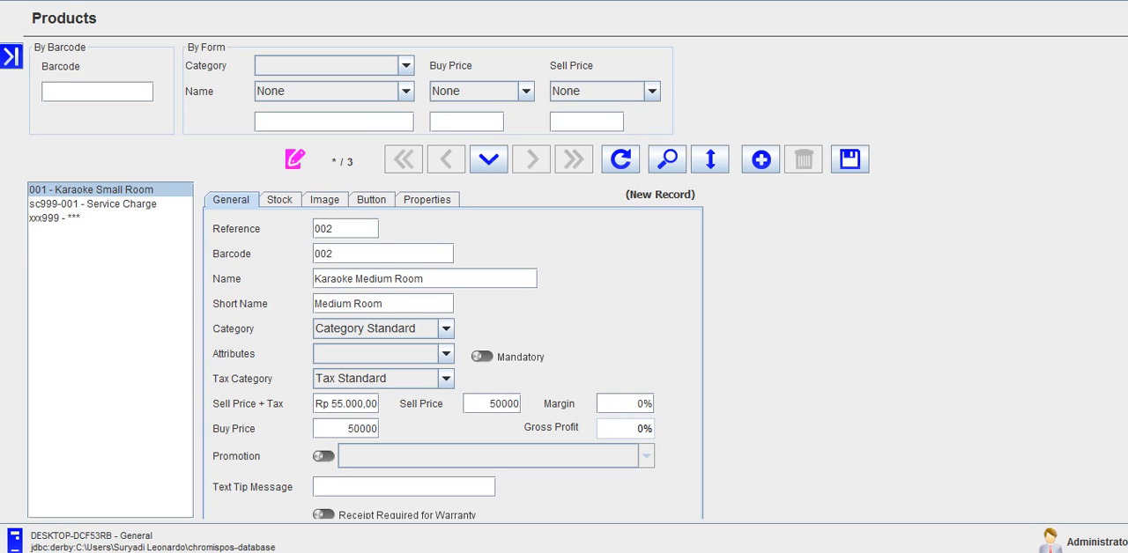
{"action": "left_click", "coordinate": [850, 159]}
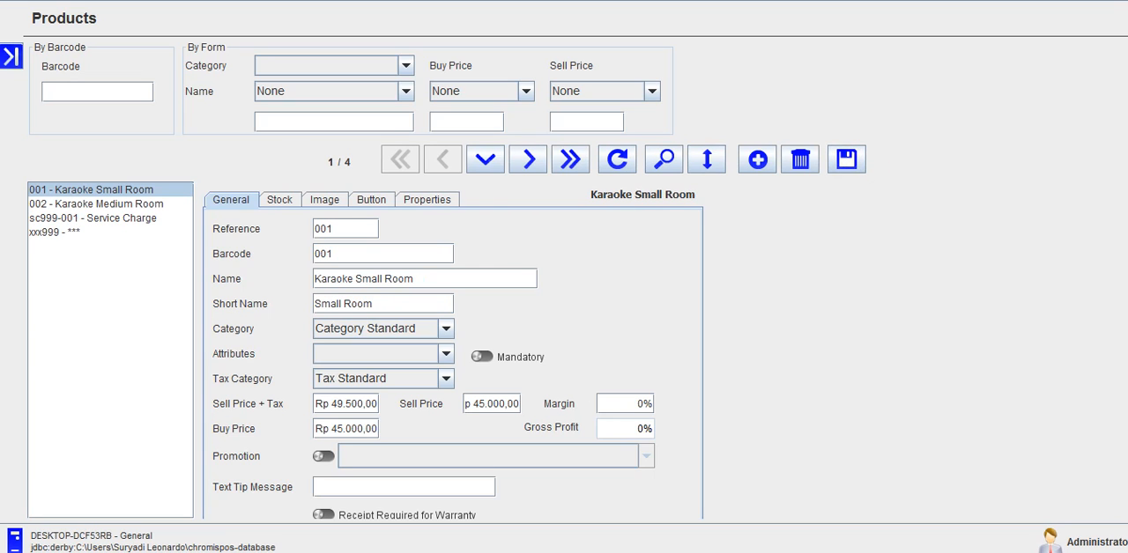
Step: Start another new product record with reference 003 and barcode 003
{"action": "left_click", "coordinate": [758, 160]}
{"action": "left_click", "coordinate": [346, 231]}
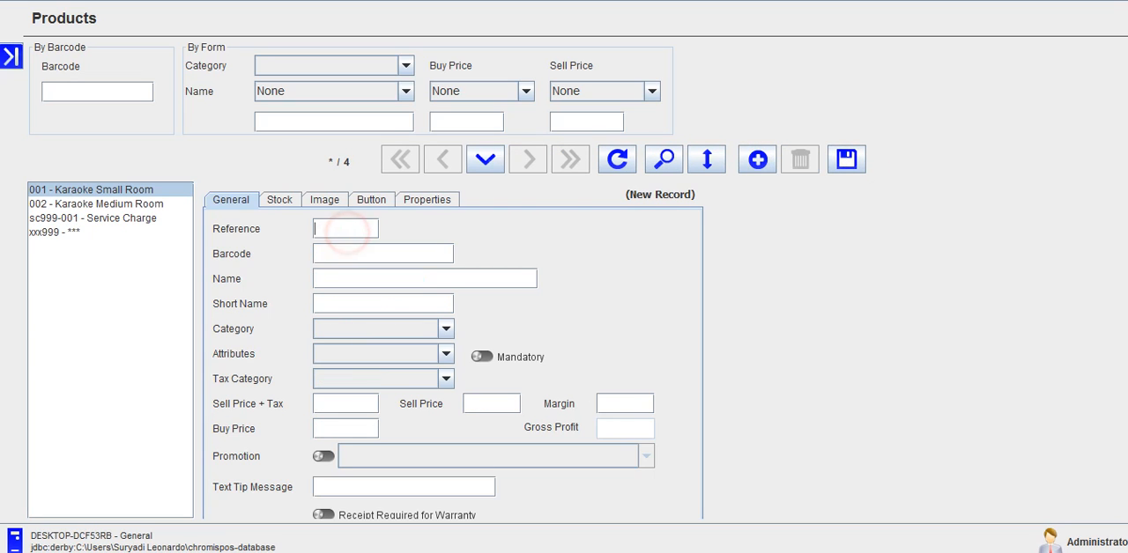
{"action": "type", "text": "003"}
{"action": "key", "text": "Tab"}
{"action": "type", "text": "003"}
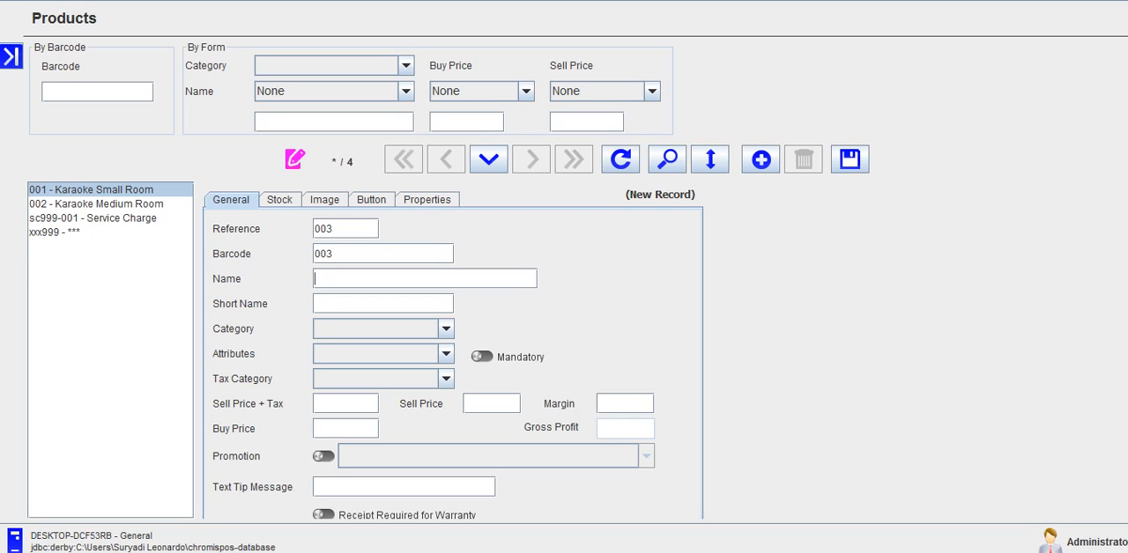
Step: Enter Nasi Goreng as both the name and the short name of product 003
{"action": "type", "text": "Nasi Goreng"}
{"action": "key", "text": "Tab"}
{"action": "type", "text": "Nasi Goreng"}
Step: Assign Nasi Goreng to the *** category with the tax category Tax Exempt
{"action": "key", "text": "Tab"}
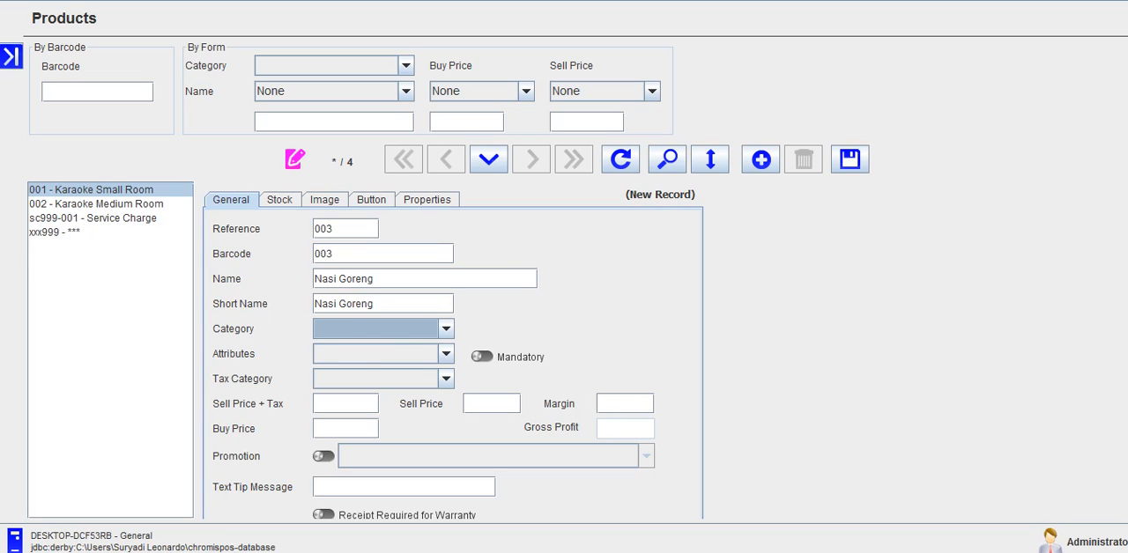
{"action": "key", "text": "Down"}
{"action": "key", "text": "Down"}
{"action": "key", "text": "Down"}
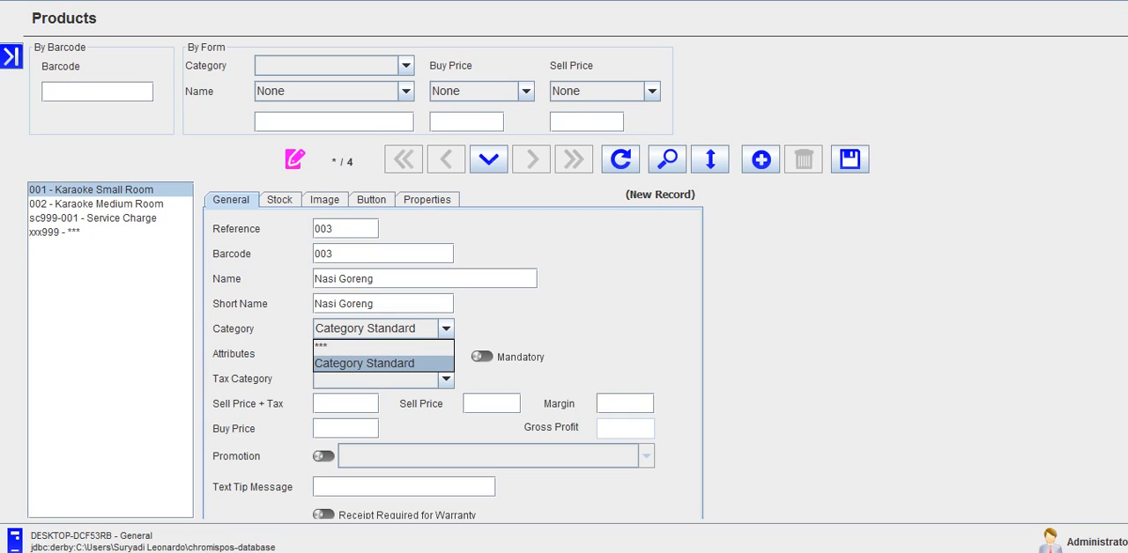
{"action": "left_click", "coordinate": [403, 345]}
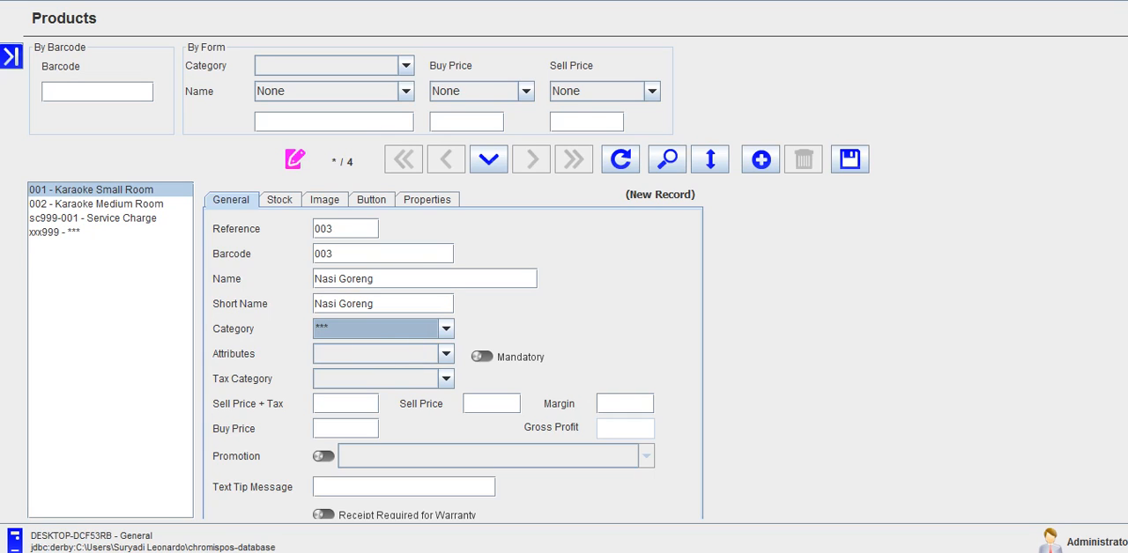
{"action": "left_click", "coordinate": [352, 380]}
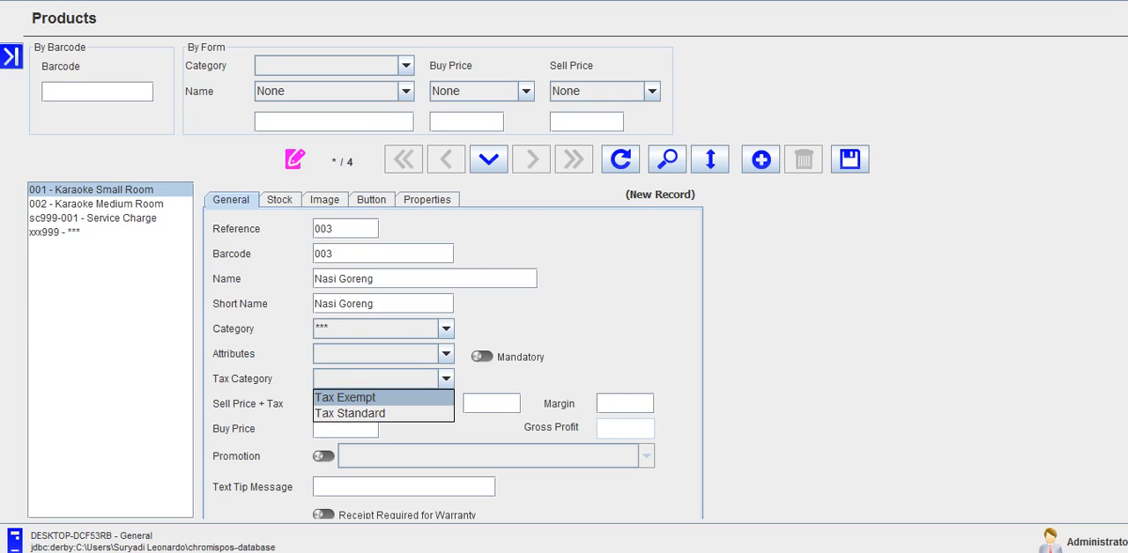
{"action": "left_click", "coordinate": [345, 397]}
Step: Set Nasi Goreng's sell price and buy price to 25000 each and save the product
{"action": "left_click", "coordinate": [473, 409]}
{"action": "type", "text": "25"}
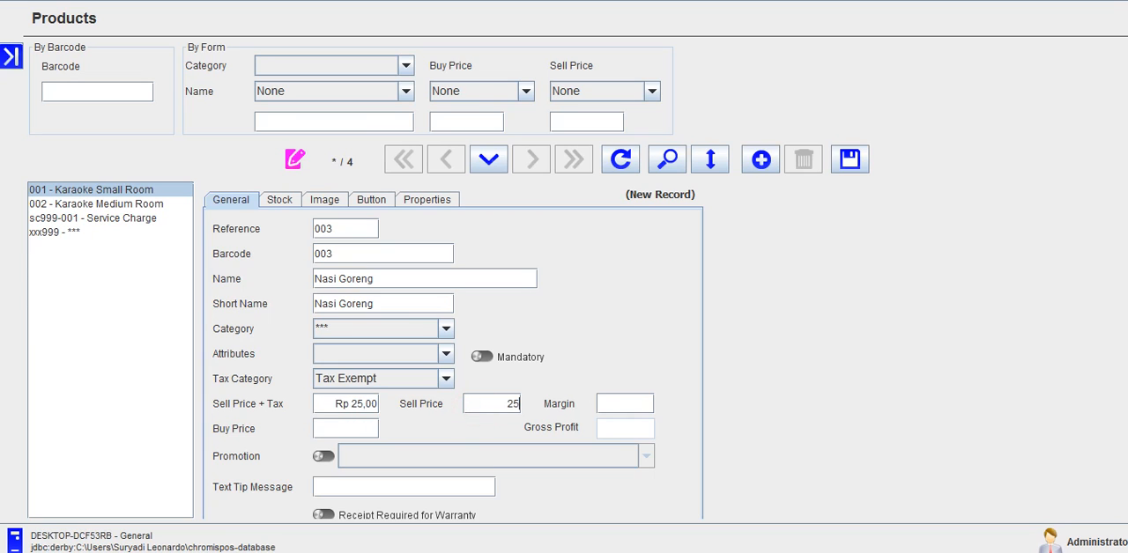
{"action": "type", "text": "000"}
{"action": "key", "text": "Tab"}
{"action": "type", "text": "25000"}
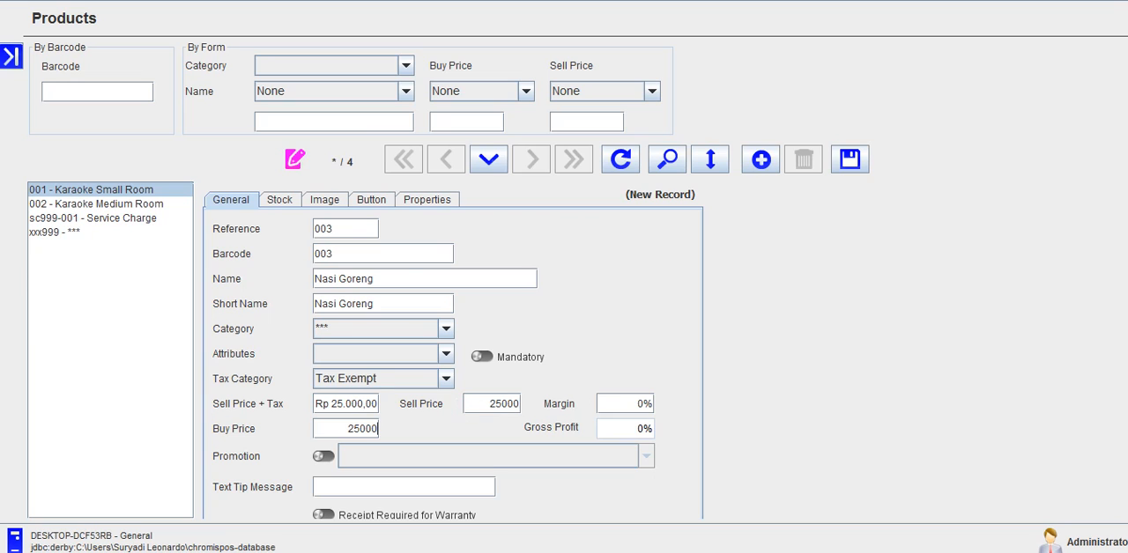
{"action": "key", "text": "ctrl+s"}
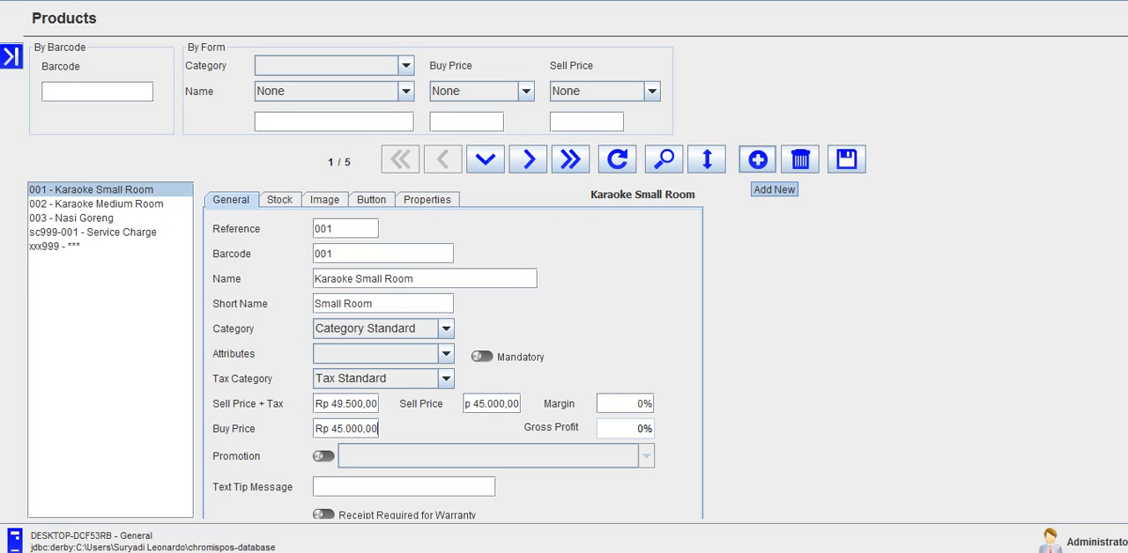
Step: Start another new product record with reference 004 and barcode 004
{"action": "left_click", "coordinate": [757, 160]}
{"action": "left_click", "coordinate": [326, 229]}
{"action": "type", "text": "004"}
{"action": "key", "text": "Tab"}
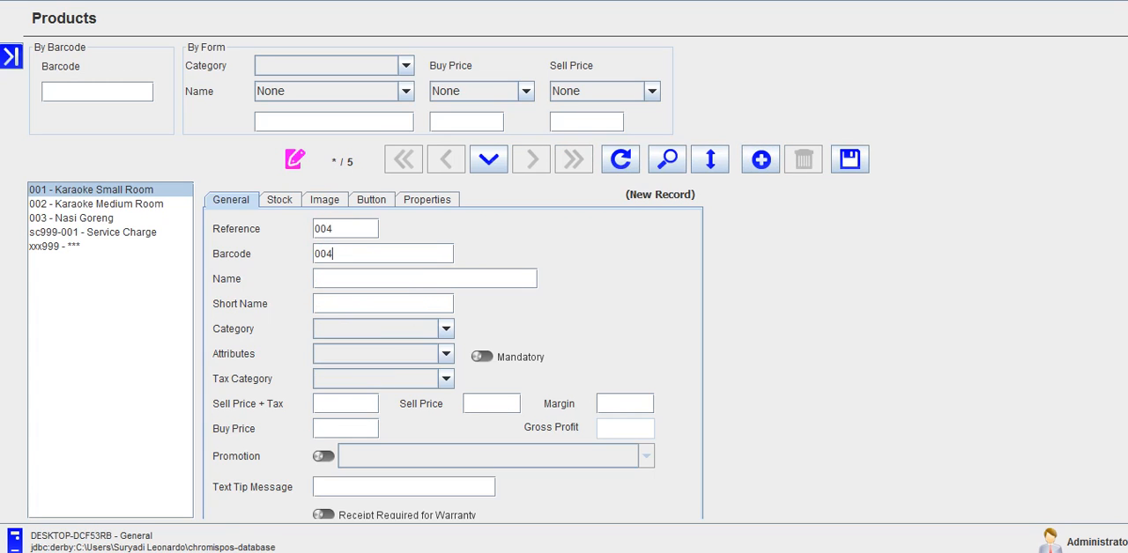
{"action": "type", "text": "0"}
{"action": "key", "text": "BackSpace"}
{"action": "key", "text": "Tab"}
Step: Enter Juice Alvocado as both the name and the short name of product 004
{"action": "key", "text": "BackSpace"}
{"action": "key", "text": "BackSpace"}
{"action": "type", "text": "Juice Alvocado"}
{"action": "key", "text": "Tab"}
{"action": "type", "text": "Juice Alvoca"}
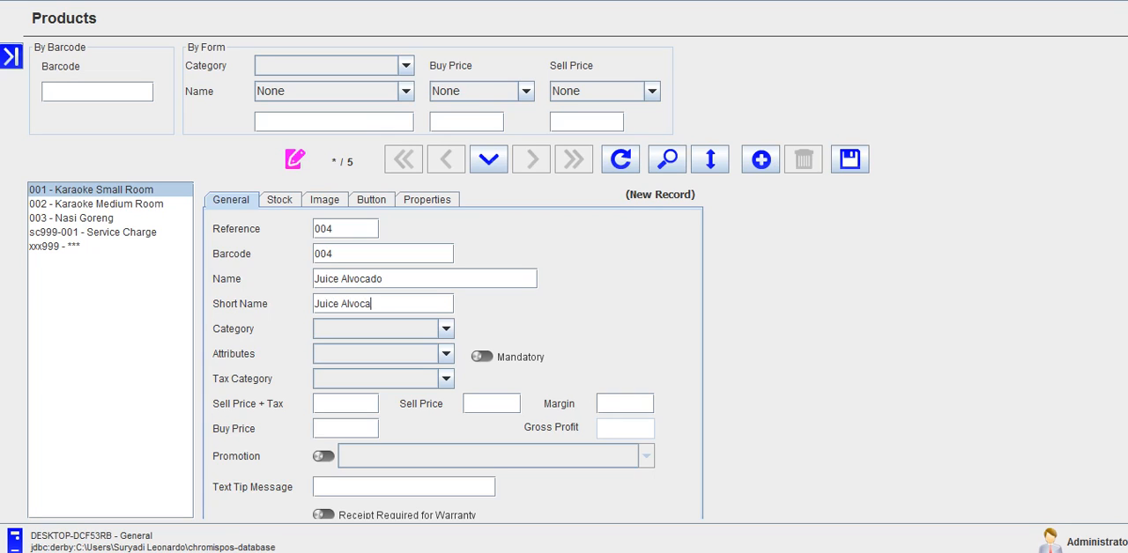
{"action": "type", "text": "do"}
Step: Assign Juice Alvocado to the *** category with the tax category Tax Exempt
{"action": "key", "text": "Tab"}
{"action": "key", "text": "Down"}
{"action": "key", "text": "Down"}
{"action": "key", "text": "Return"}
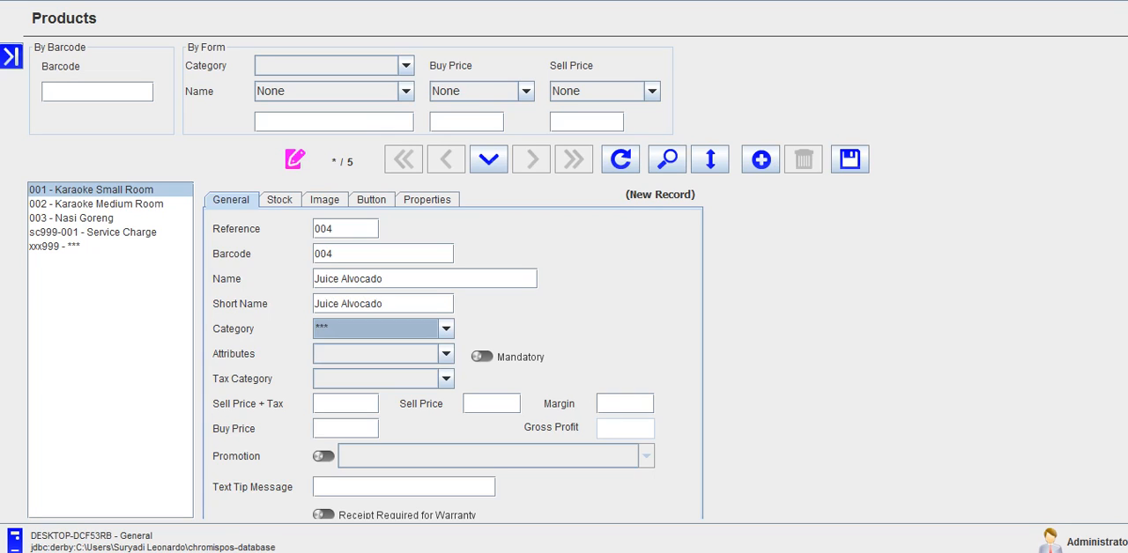
{"action": "key", "text": "Tab"}
{"action": "key", "text": "Tab"}
{"action": "key", "text": "Tab"}
{"action": "key", "text": "Down"}
{"action": "key", "text": "Down"}
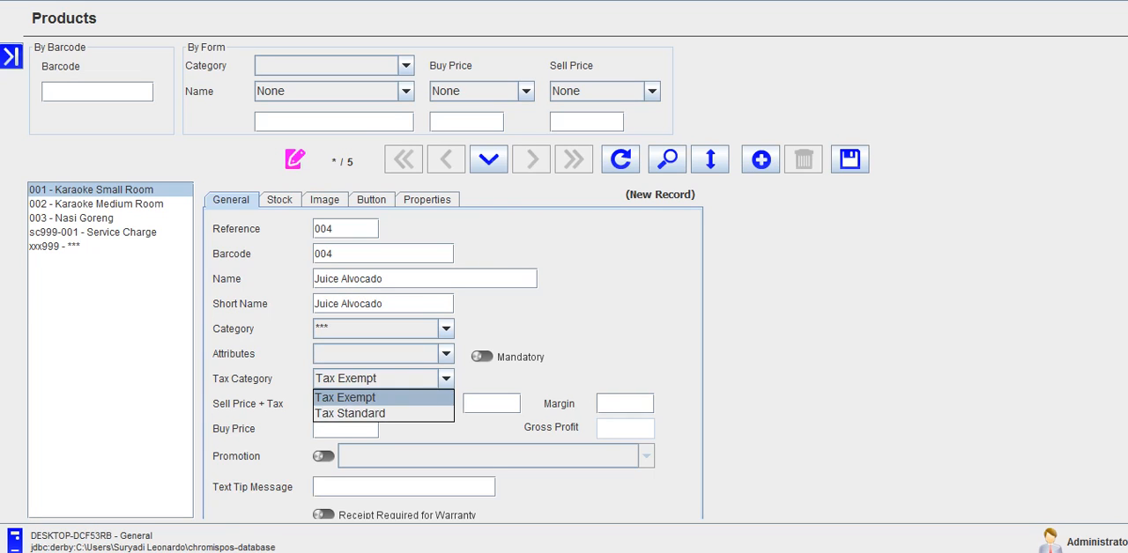
{"action": "key", "text": "Return"}
Step: Set Juice Alvocado's sell price and buy price to 10000 each and save the product
{"action": "key", "text": "Tab"}
{"action": "type", "text": "10"}
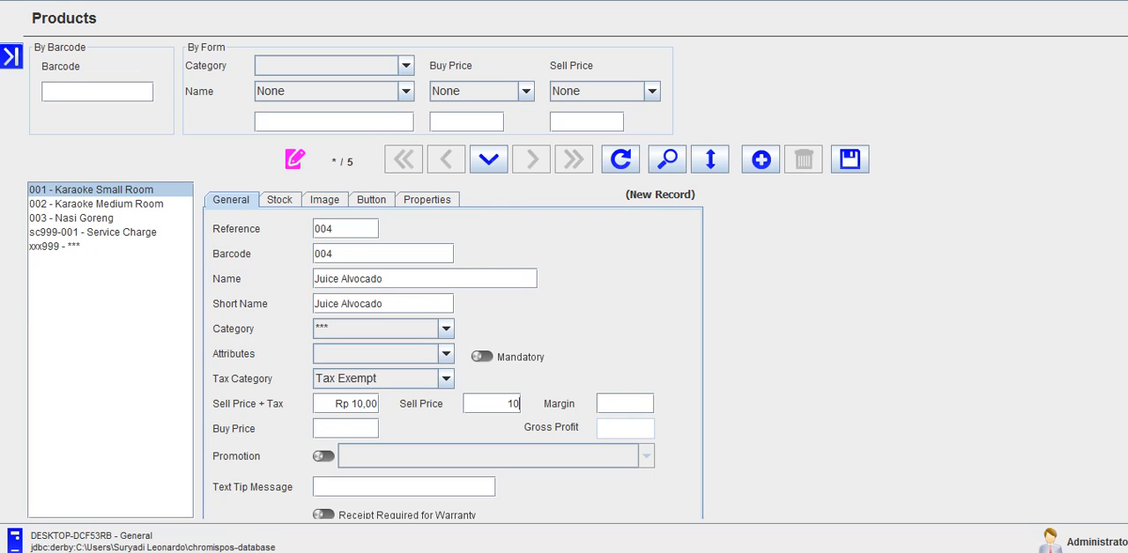
{"action": "type", "text": "000"}
{"action": "type", "text": "10000"}
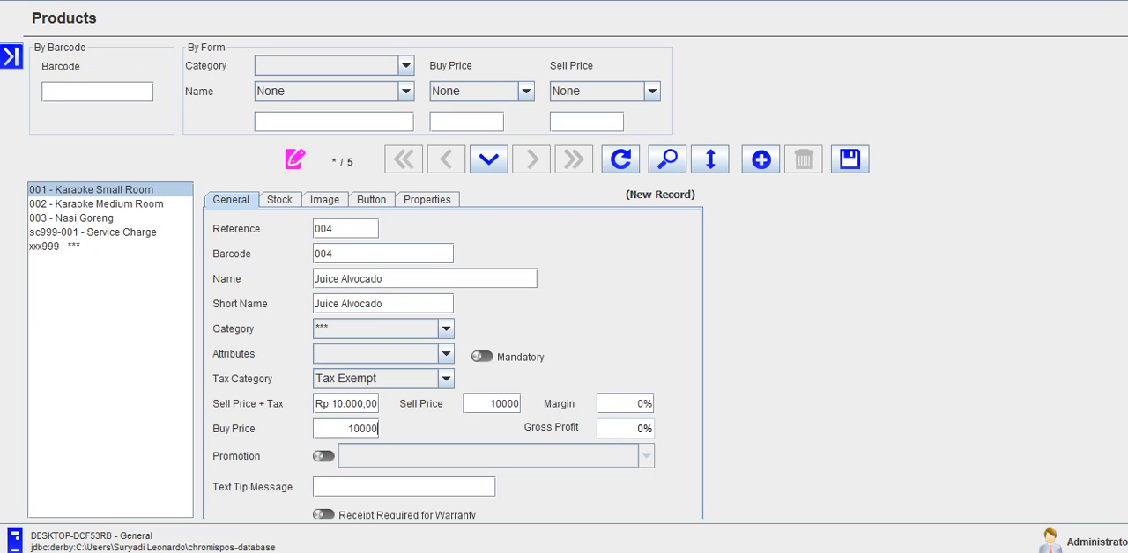
{"action": "left_click", "coordinate": [849, 159]}
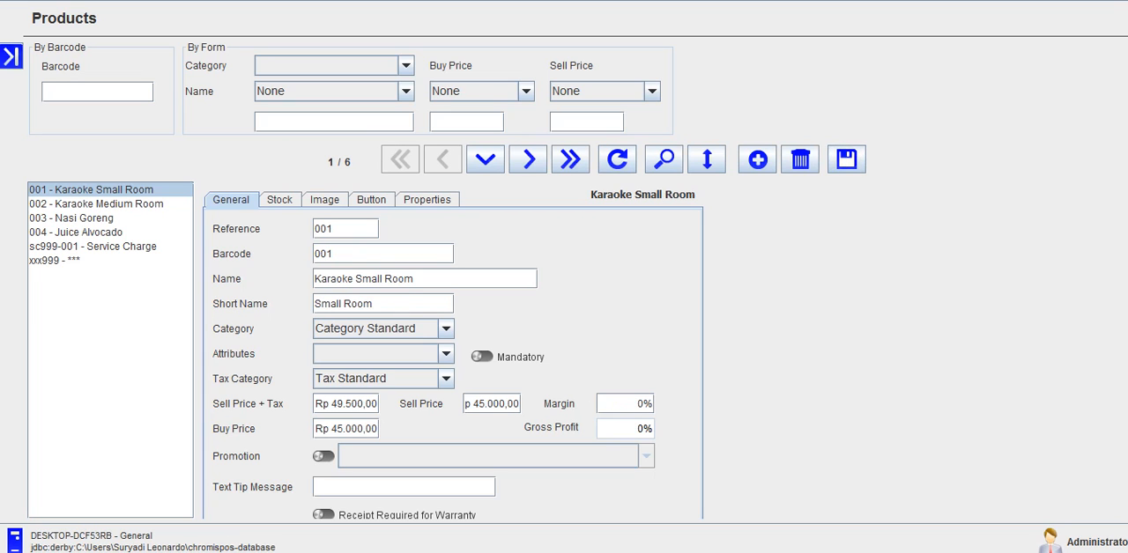
Step: Review the saved records of the two karaoke rooms, Nasi Goreng and Juice Alvocado in the product list
{"action": "left_click", "coordinate": [88, 232]}
{"action": "left_click", "coordinate": [101, 189]}
{"action": "left_click", "coordinate": [104, 203]}
{"action": "left_click", "coordinate": [110, 189]}
{"action": "left_click", "coordinate": [115, 203]}
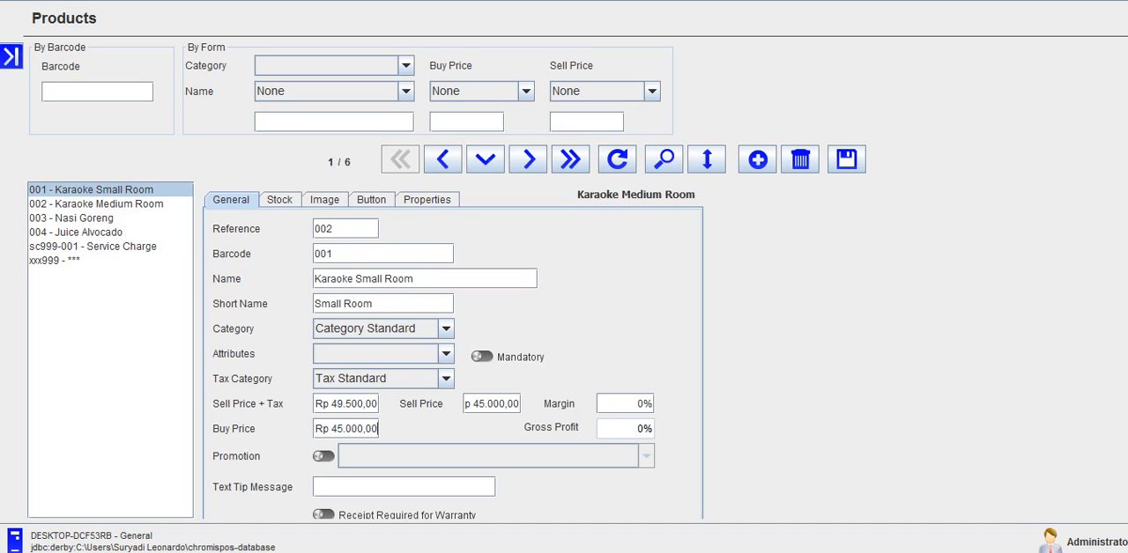
{"action": "left_click", "coordinate": [104, 218]}
{"action": "left_click", "coordinate": [103, 231]}
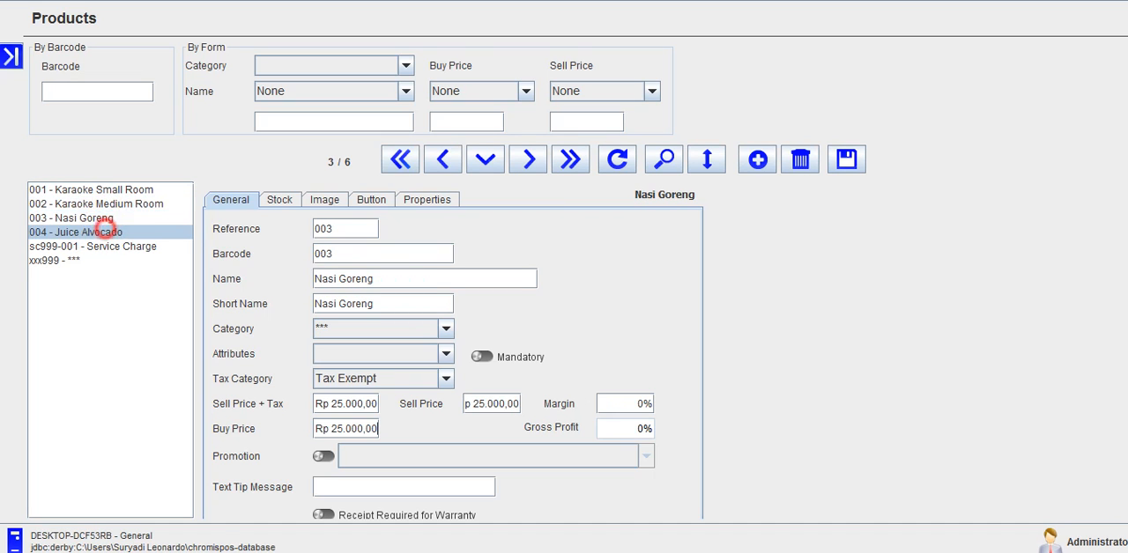
{"action": "left_click", "coordinate": [103, 218]}
{"action": "left_click", "coordinate": [103, 232]}
{"action": "left_click", "coordinate": [103, 218]}
{"action": "left_click", "coordinate": [103, 232]}
Step: Open the register's sales screen and compare the products in the *** category and Category Standard, ending on Category Standard
{"action": "left_click", "coordinate": [10, 56]}
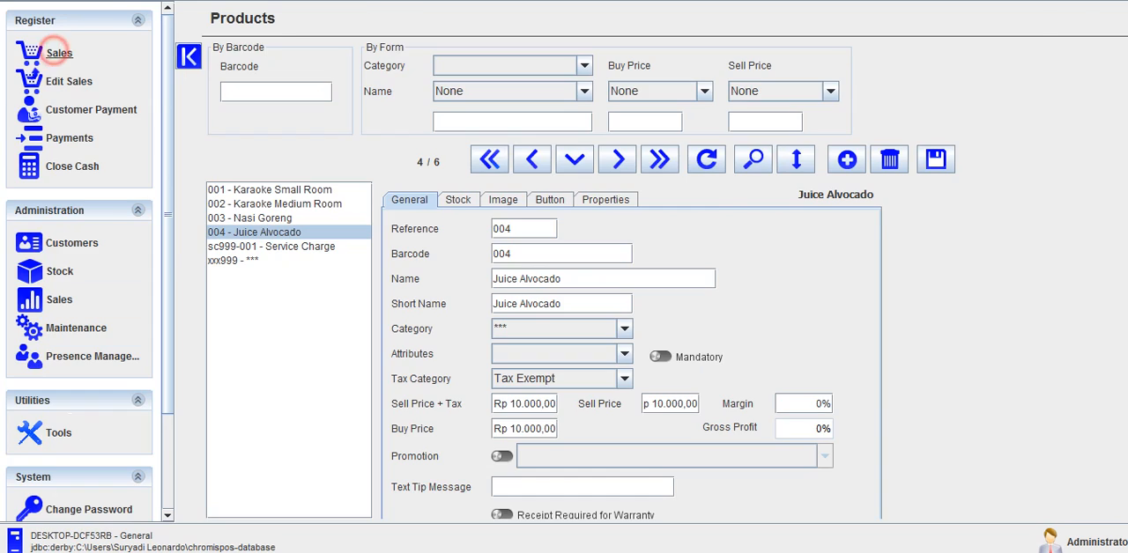
{"action": "left_click", "coordinate": [54, 53]}
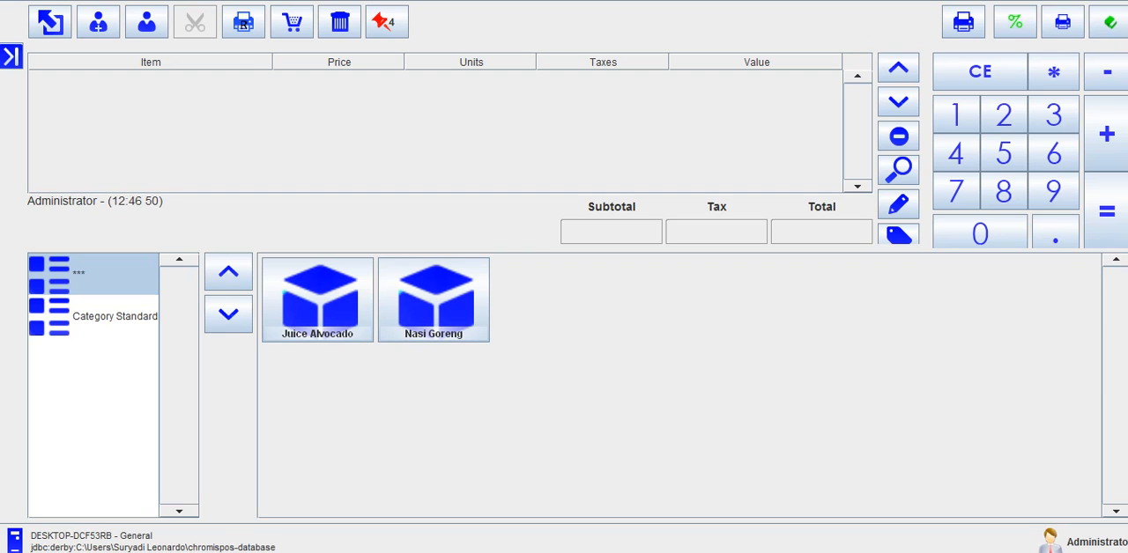
{"action": "left_click", "coordinate": [451, 364]}
{"action": "left_click", "coordinate": [317, 365]}
{"action": "left_click", "coordinate": [131, 317]}
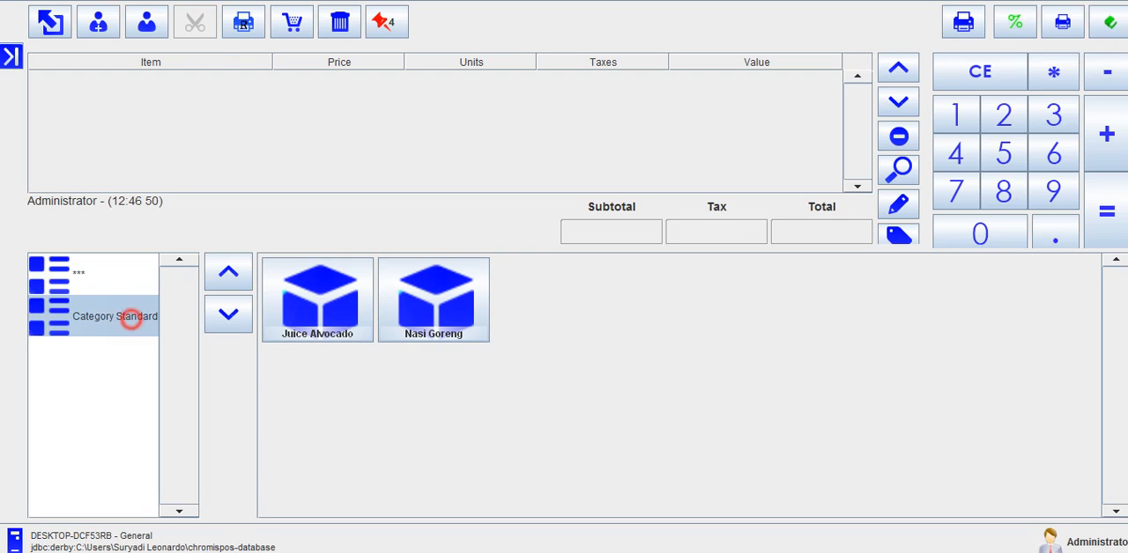
{"action": "left_click", "coordinate": [113, 264]}
{"action": "left_click", "coordinate": [93, 317]}
{"action": "left_click", "coordinate": [103, 268]}
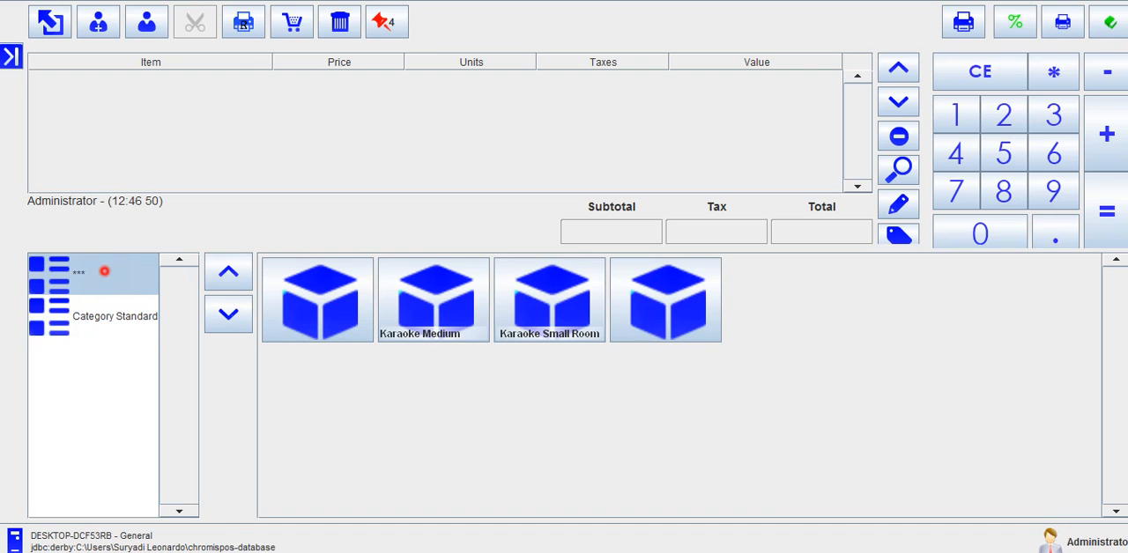
{"action": "left_click", "coordinate": [101, 315]}
{"action": "left_click", "coordinate": [104, 268]}
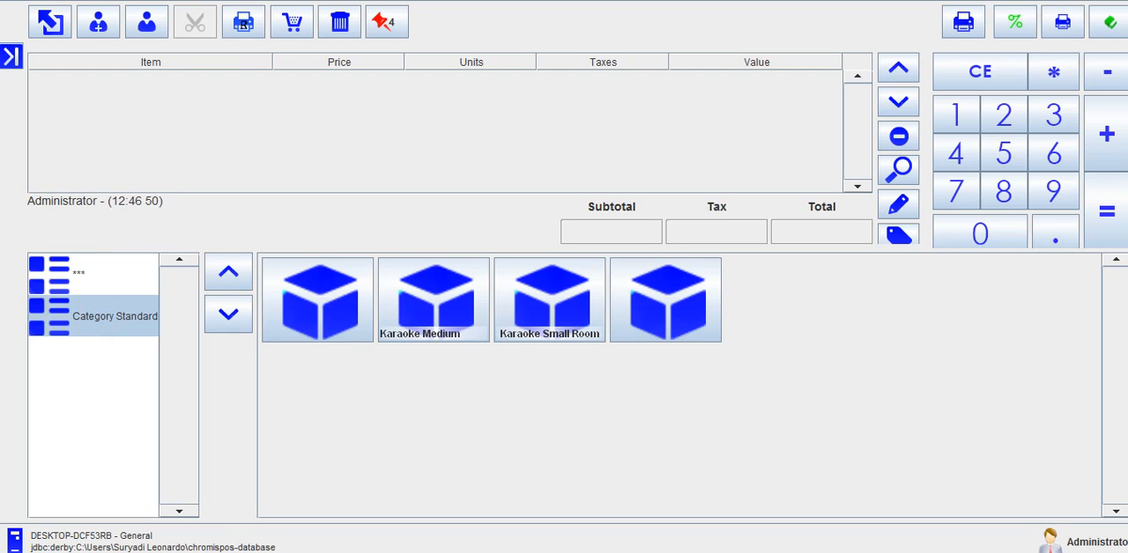
Step: Add one Karaoke Medium Room to the sale, then view the *** category's products and return to Category Standard
{"action": "left_click", "coordinate": [433, 300]}
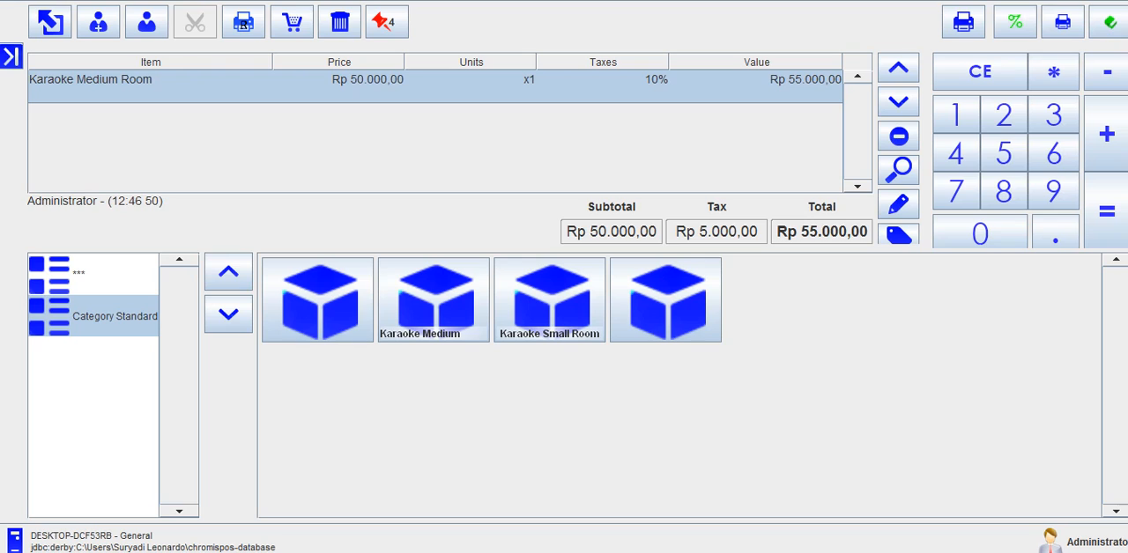
{"action": "left_click", "coordinate": [107, 279]}
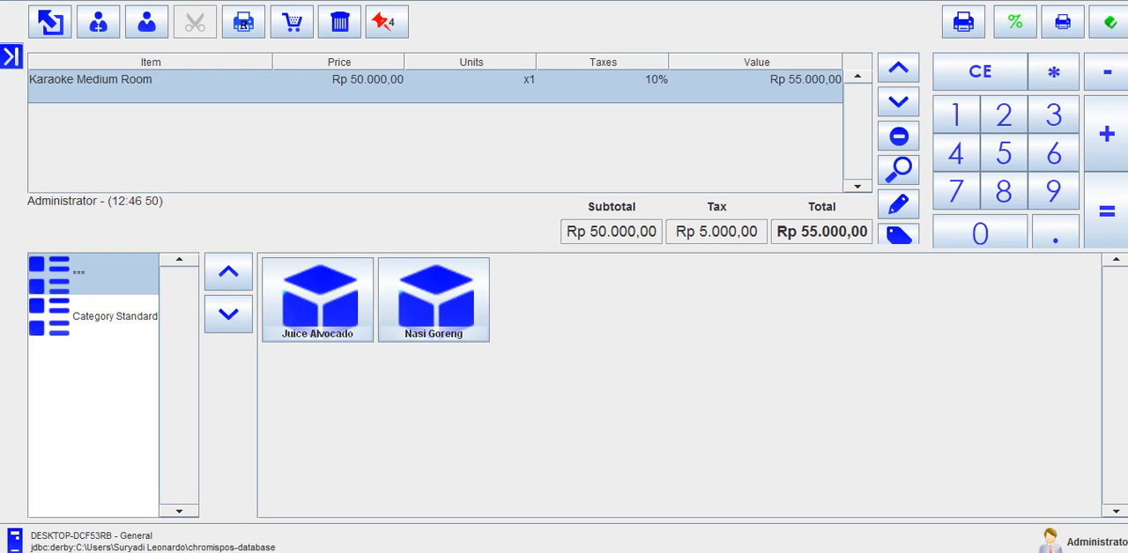
{"action": "left_click", "coordinate": [115, 317]}
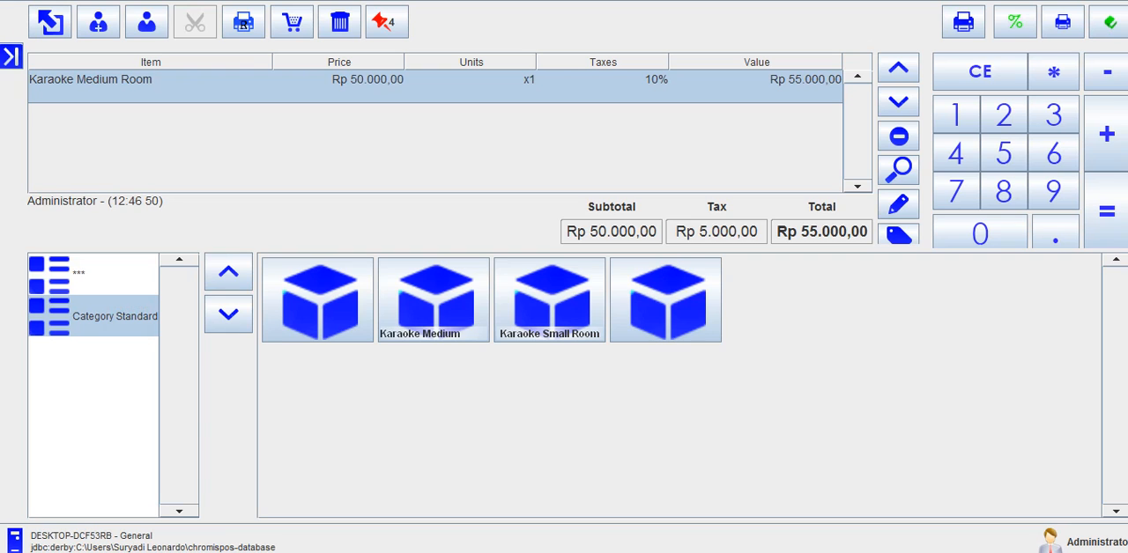
Step: Show the *** category's products and add one Nasi Goreng and one Juice Alvocado to the sale
{"action": "left_click", "coordinate": [107, 280]}
{"action": "left_click", "coordinate": [109, 315]}
{"action": "left_click", "coordinate": [99, 273]}
{"action": "left_click", "coordinate": [99, 311]}
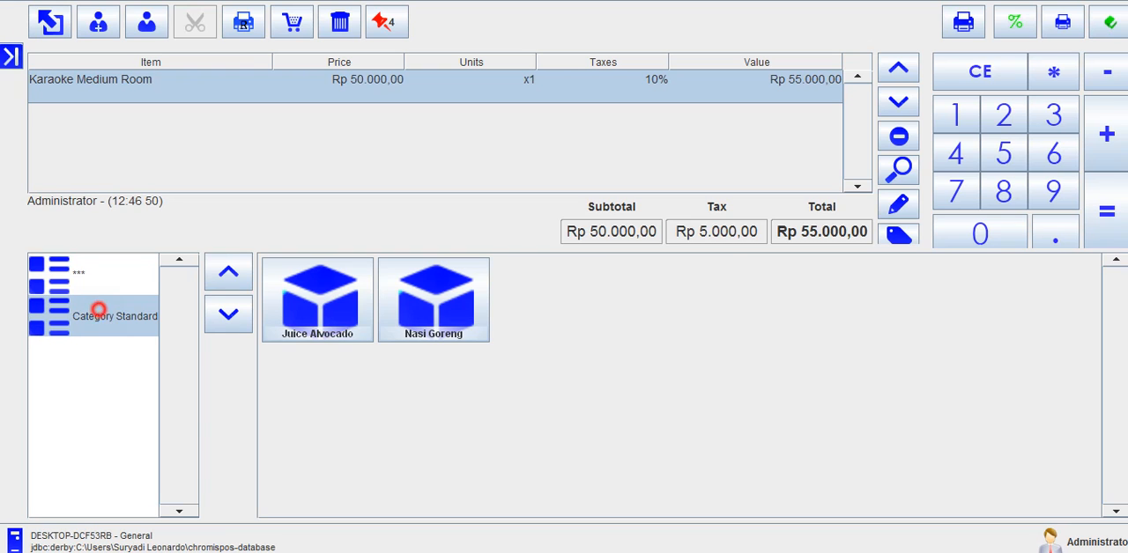
{"action": "left_click", "coordinate": [95, 275]}
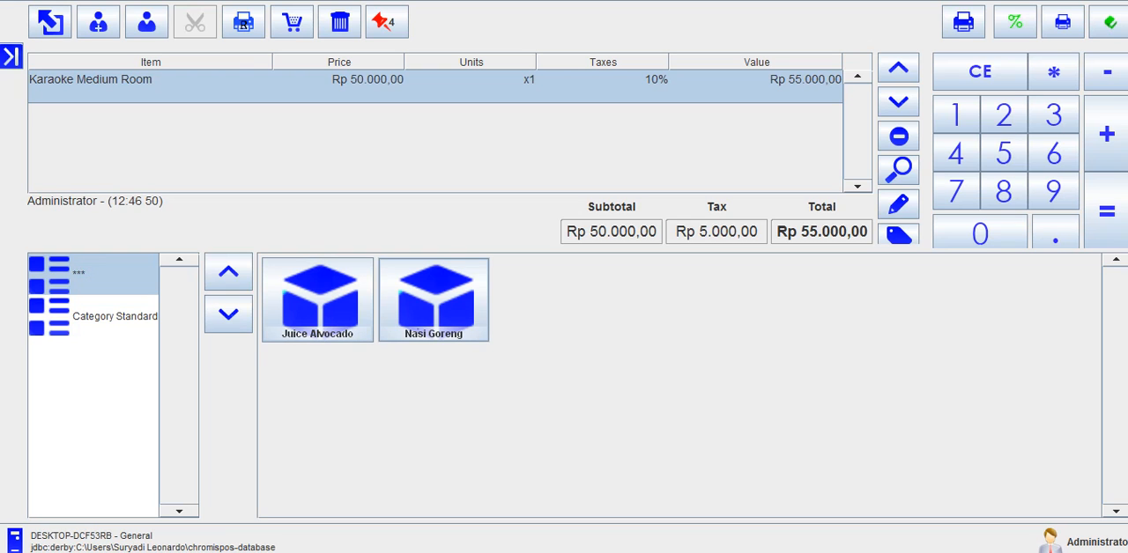
{"action": "left_click", "coordinate": [433, 299]}
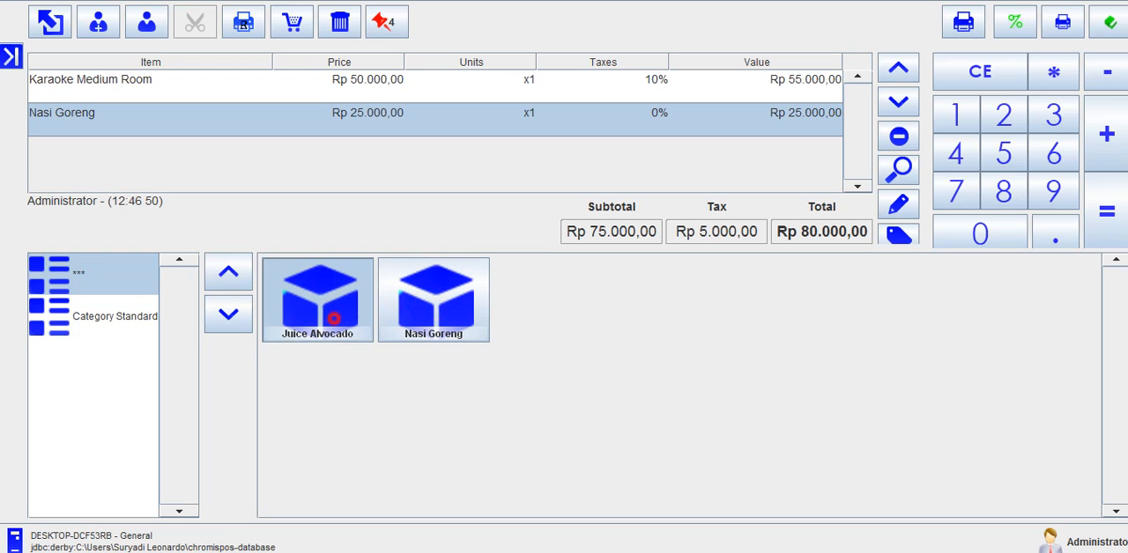
{"action": "left_click", "coordinate": [333, 318]}
Step: Increase the Nasi Goreng quantity to 2 units and select the Juice Alvocado line in the sale
{"action": "left_click", "coordinate": [503, 115]}
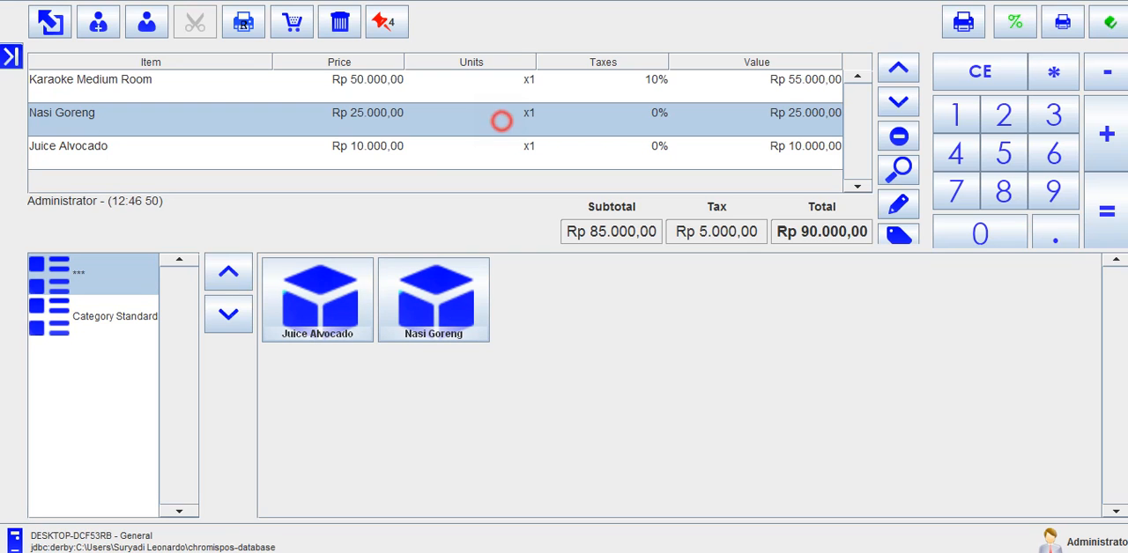
{"action": "left_click", "coordinate": [1107, 133]}
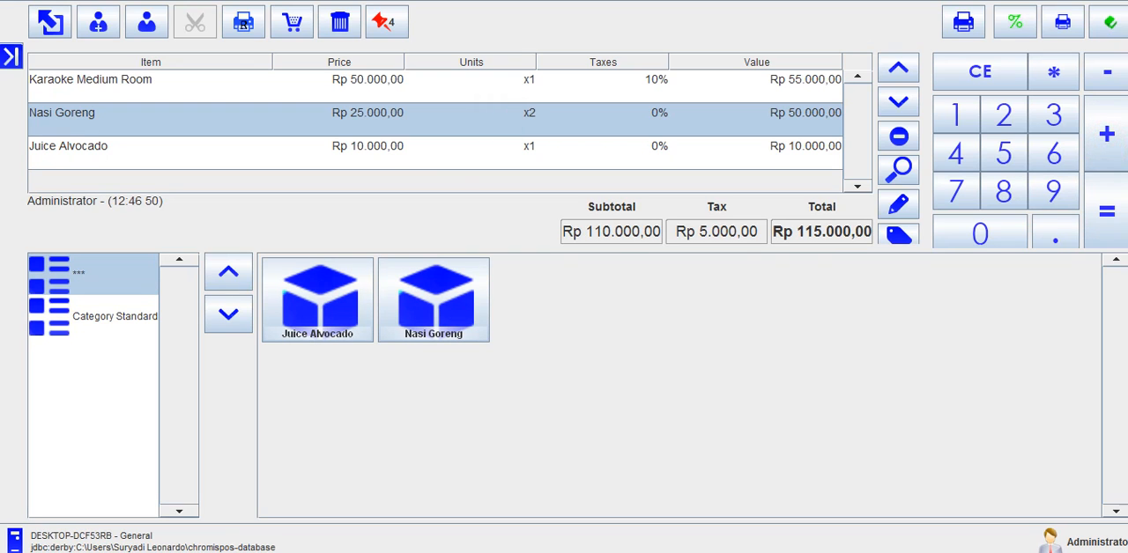
{"action": "left_click", "coordinate": [663, 149]}
{"action": "left_click", "coordinate": [643, 330]}
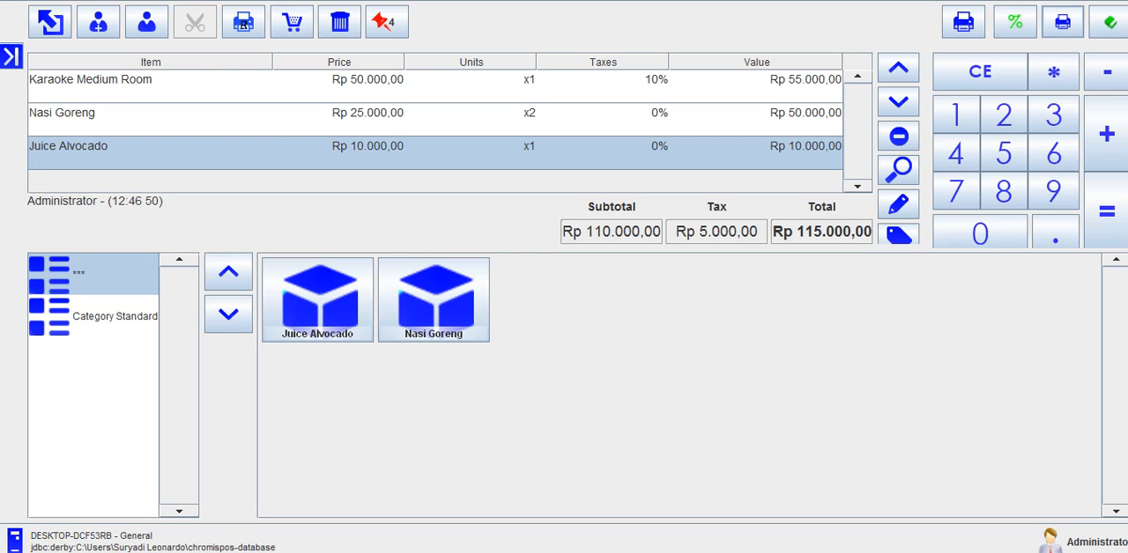
Step: Print the bill of the open sale and try the other print command on the sales screen
{"action": "left_click", "coordinate": [1062, 22]}
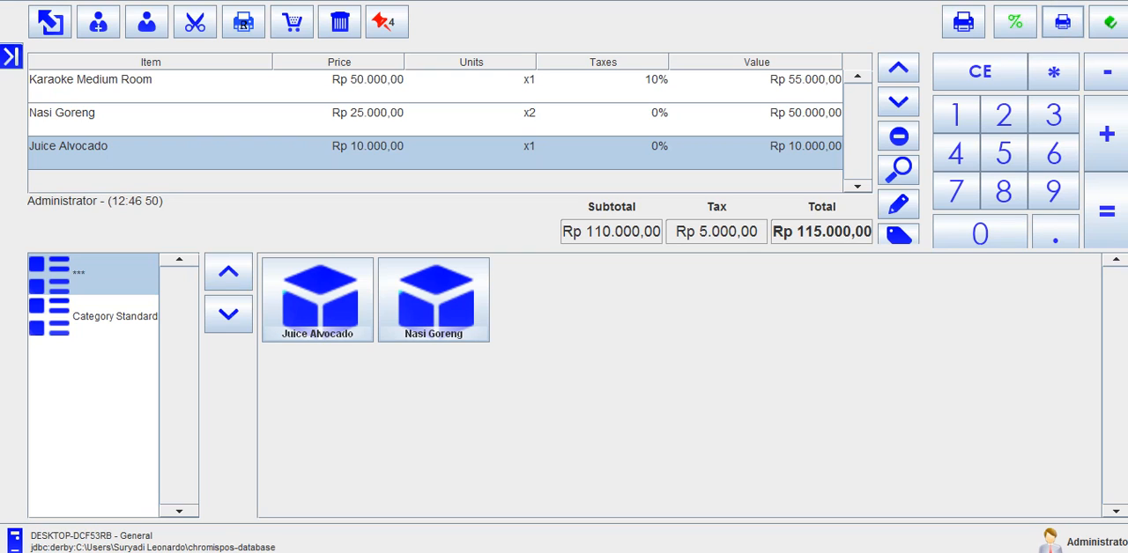
{"action": "left_click", "coordinate": [966, 20]}
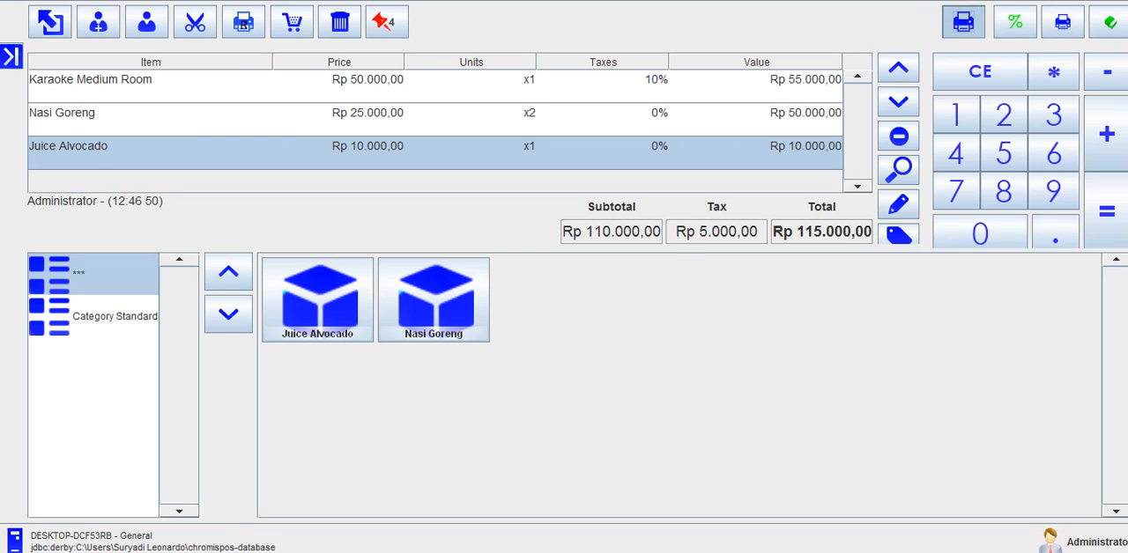
{"action": "left_click", "coordinate": [565, 281]}
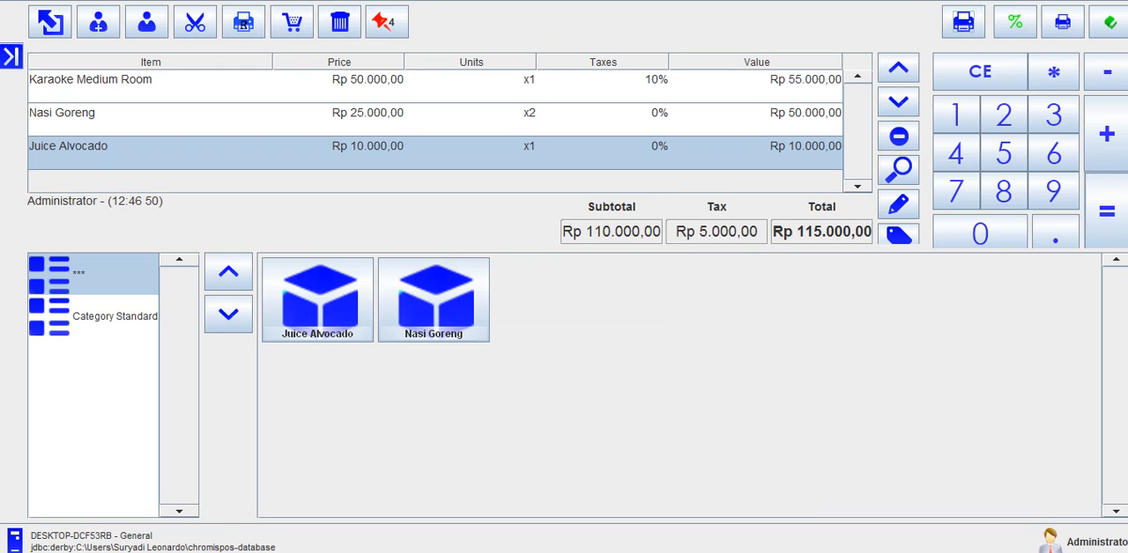
Step: Settle the sale in cash with two Rp 100.000 notes, confirming the payment and the change
{"action": "left_click", "coordinate": [1107, 211]}
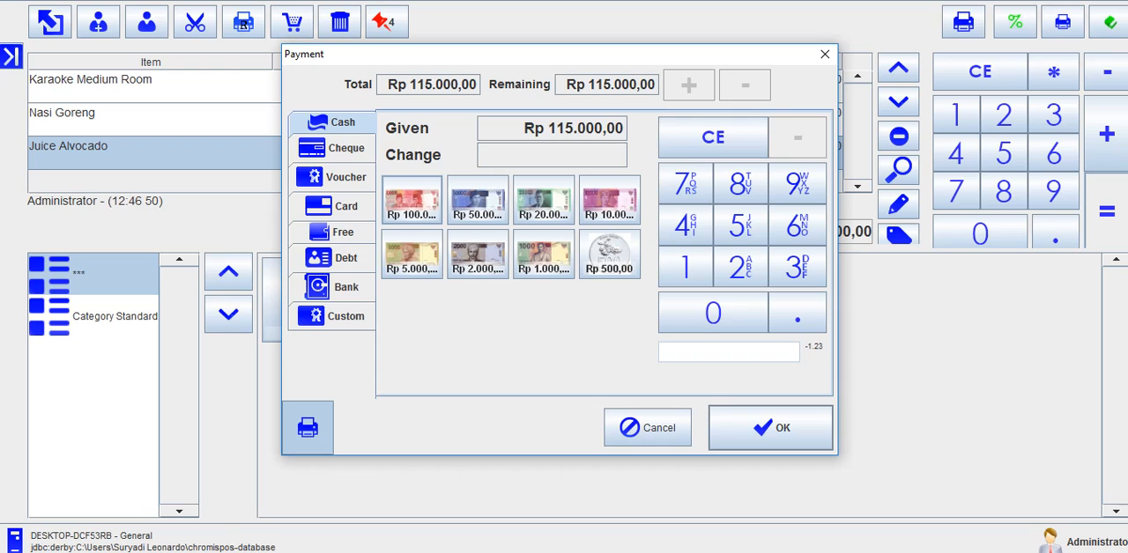
{"action": "left_click", "coordinate": [412, 201]}
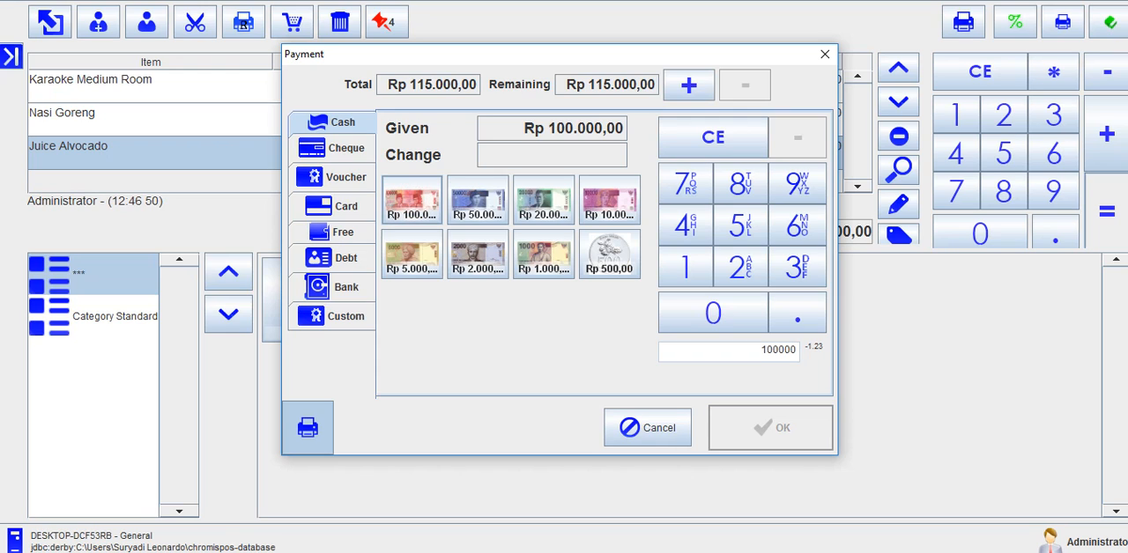
{"action": "left_click", "coordinate": [412, 200]}
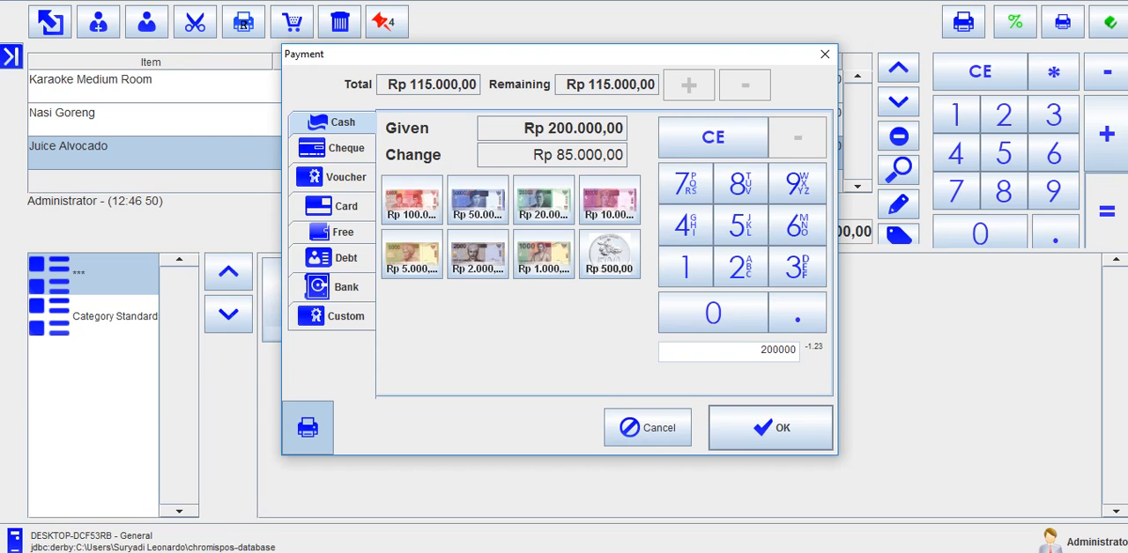
{"action": "key", "text": "Return"}
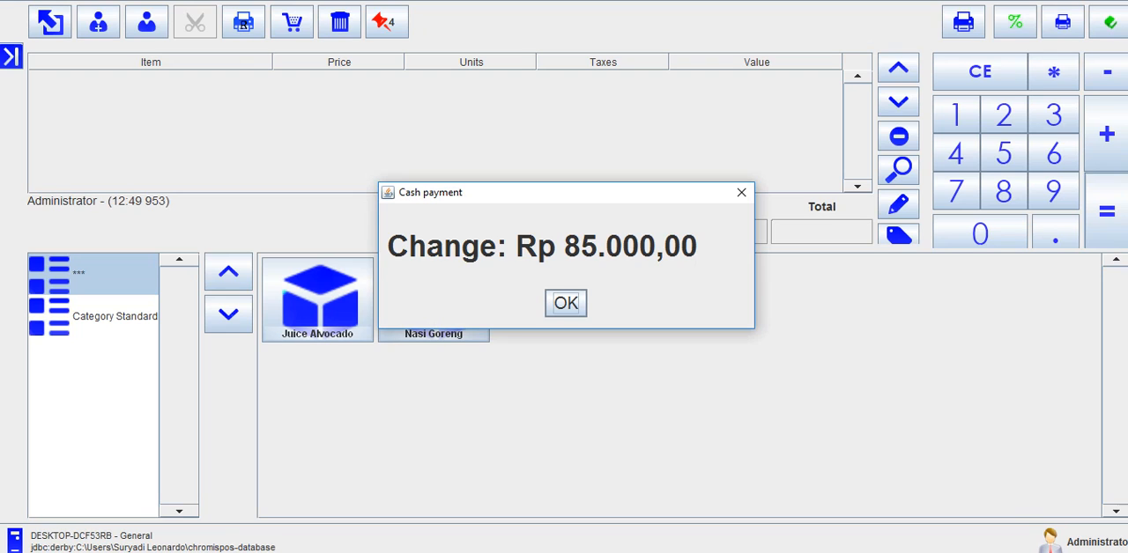
{"action": "left_click", "coordinate": [566, 303]}
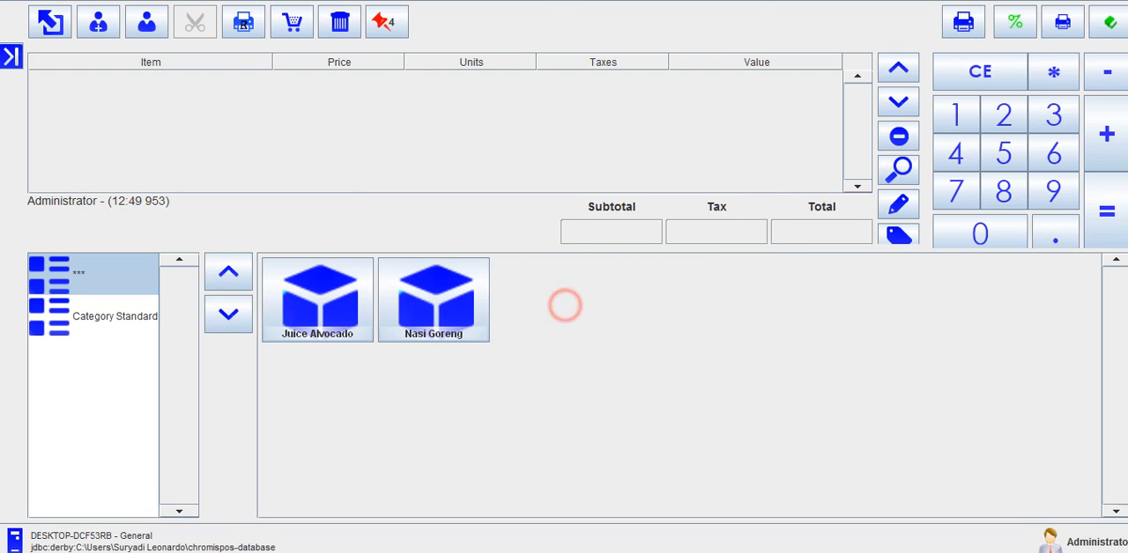
Step: Open the screen printer and examine the sale receipt's item lines, quantities, subtotals, total, payment and change
{"action": "left_click", "coordinate": [11, 56]}
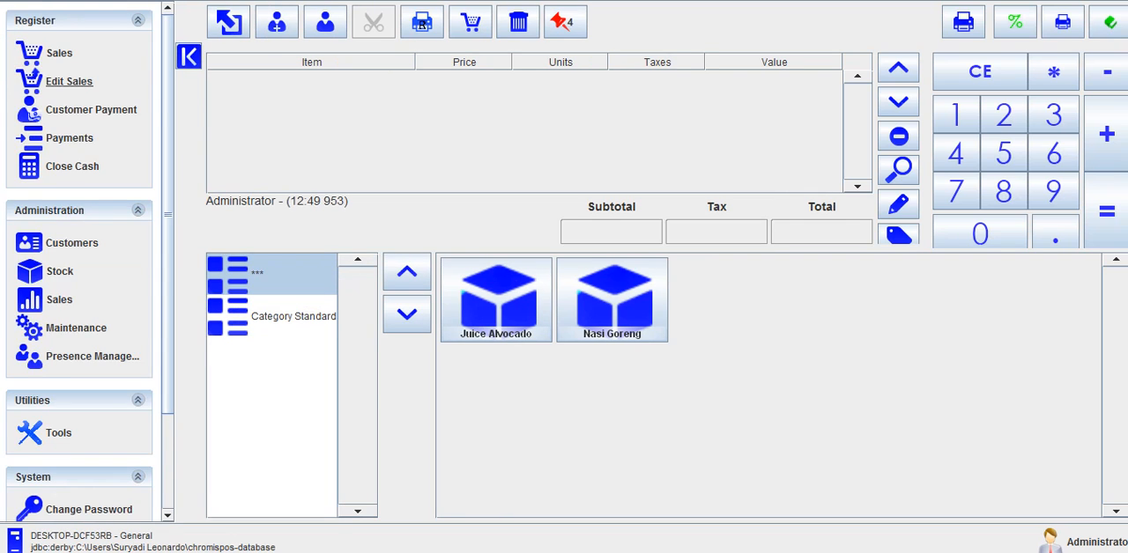
{"action": "scroll", "coordinate": [60, 148], "scroll_direction": "down", "scroll_amount": 3}
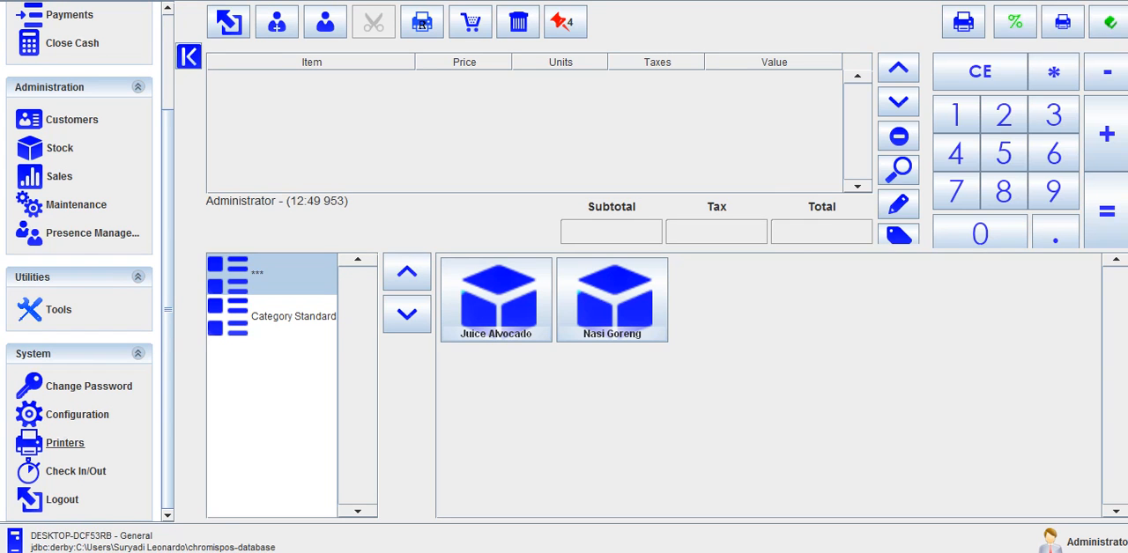
{"action": "left_click", "coordinate": [62, 445]}
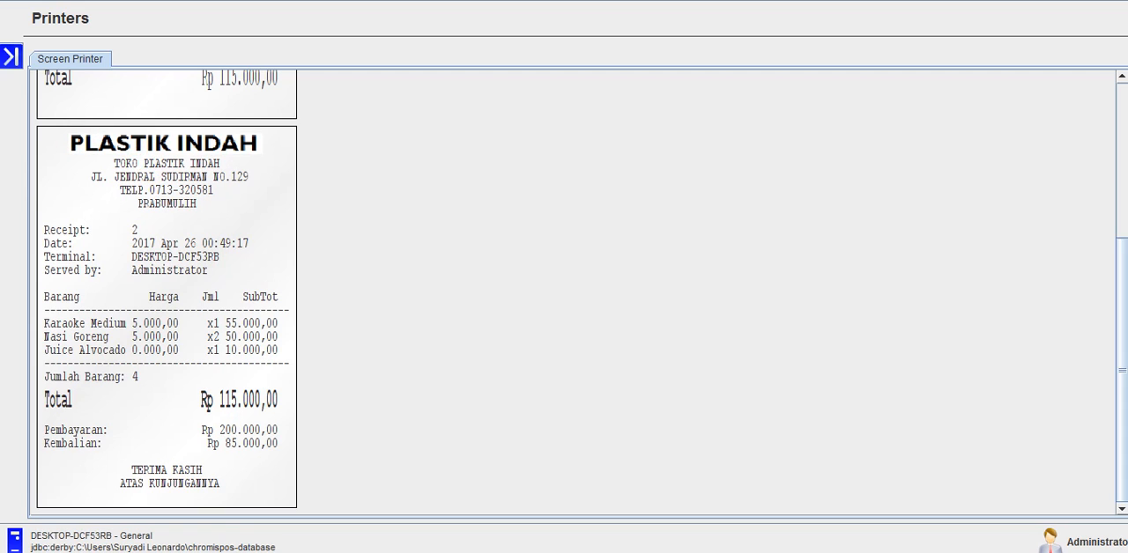
{"action": "left_click", "coordinate": [73, 303]}
{"action": "left_click", "coordinate": [169, 288]}
{"action": "left_click", "coordinate": [220, 285]}
{"action": "left_click", "coordinate": [256, 304]}
{"action": "left_click", "coordinate": [173, 382]}
{"action": "left_click", "coordinate": [284, 418]}
Step: Open the Product Sales chart from the administrative sales reports and try running it for the default date range
{"action": "left_click", "coordinate": [11, 57]}
{"action": "scroll", "coordinate": [88, 114], "scroll_direction": "up", "scroll_amount": 3}
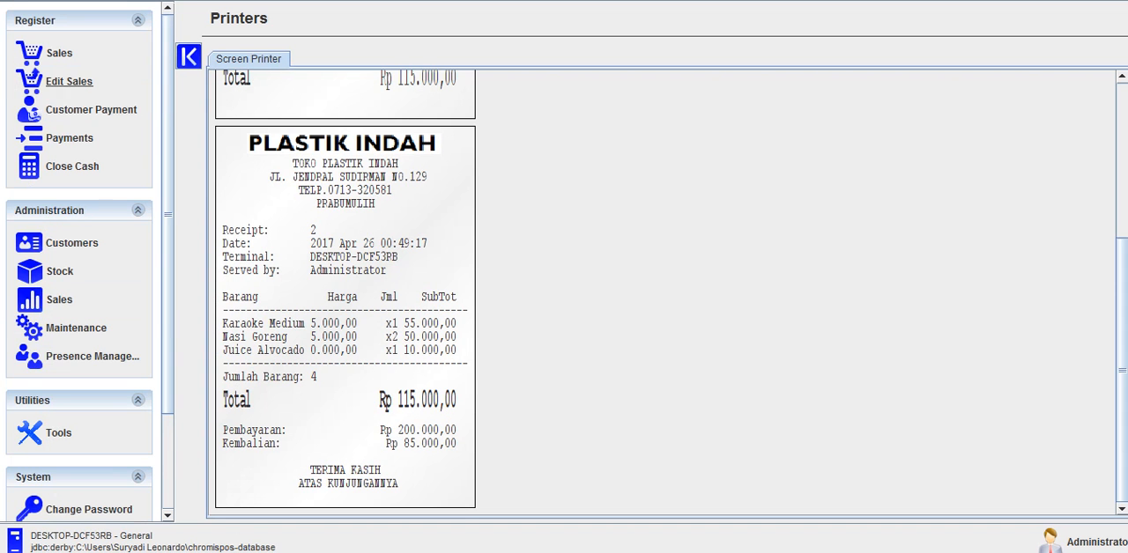
{"action": "left_click", "coordinate": [59, 300]}
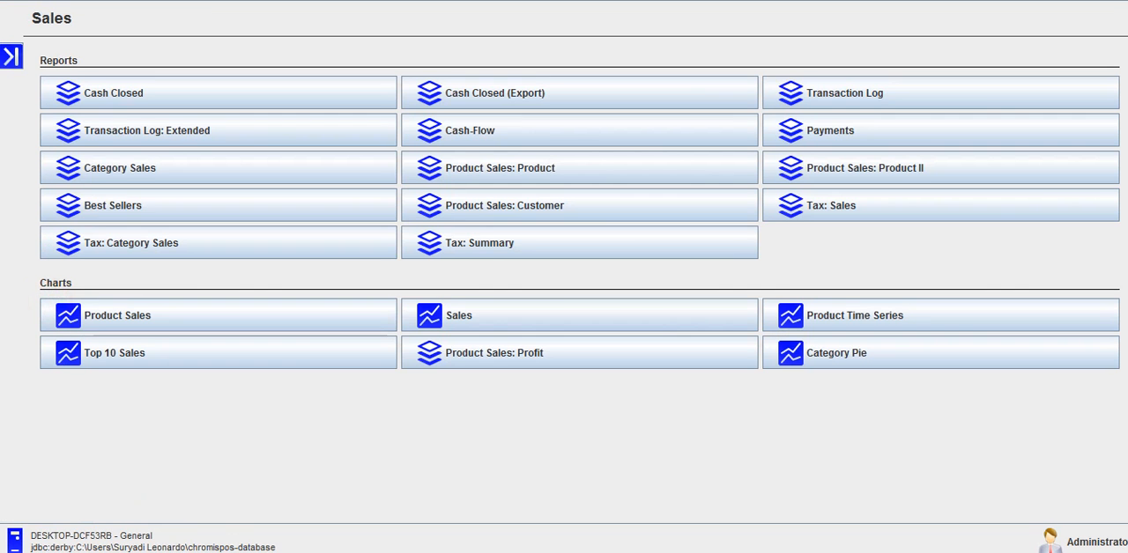
{"action": "left_click", "coordinate": [221, 315]}
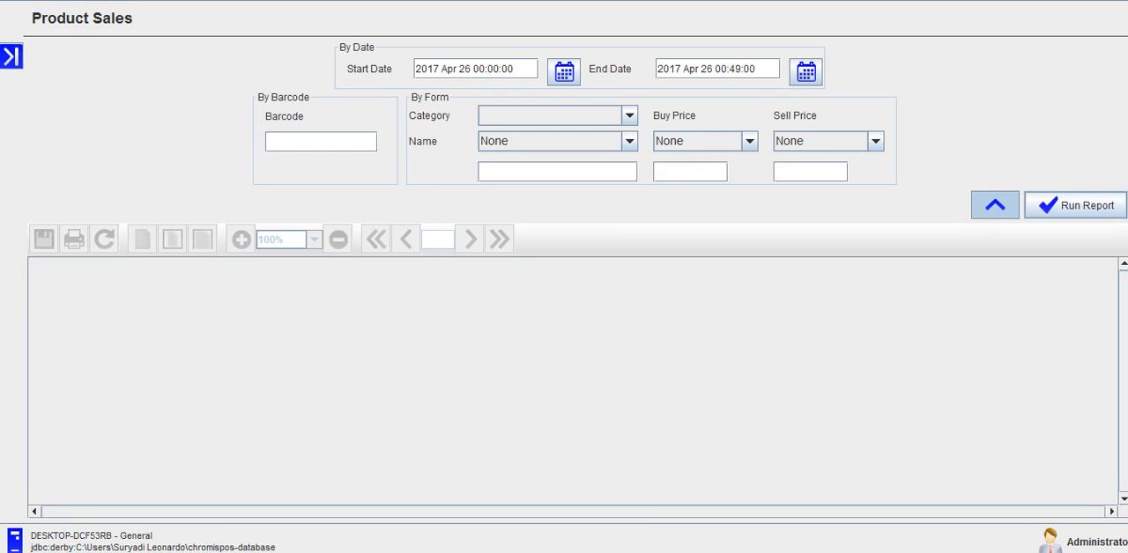
{"action": "left_click", "coordinate": [1062, 214]}
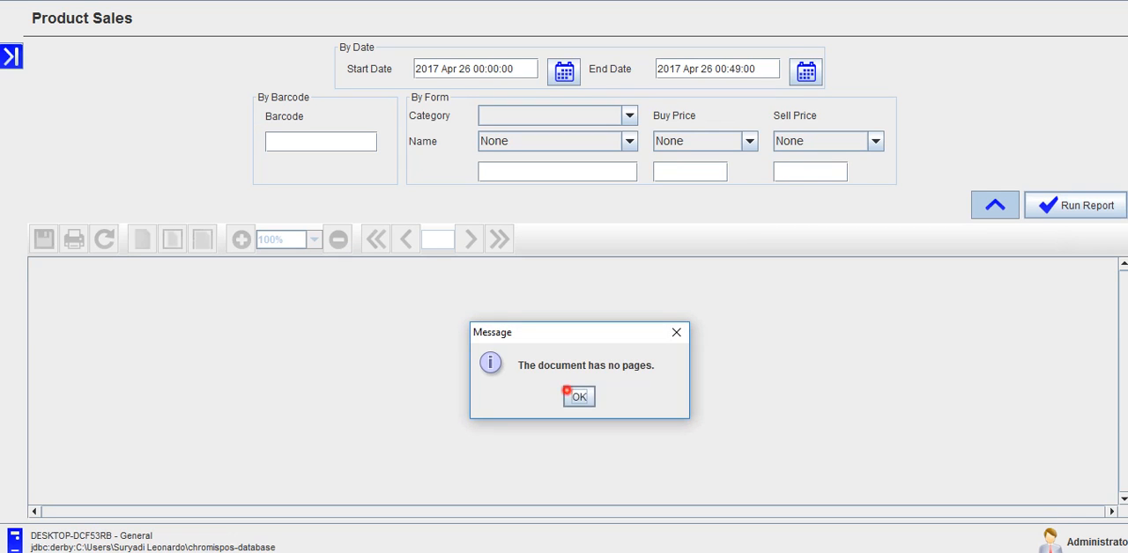
{"action": "left_click", "coordinate": [569, 393]}
{"action": "left_click", "coordinate": [1009, 61]}
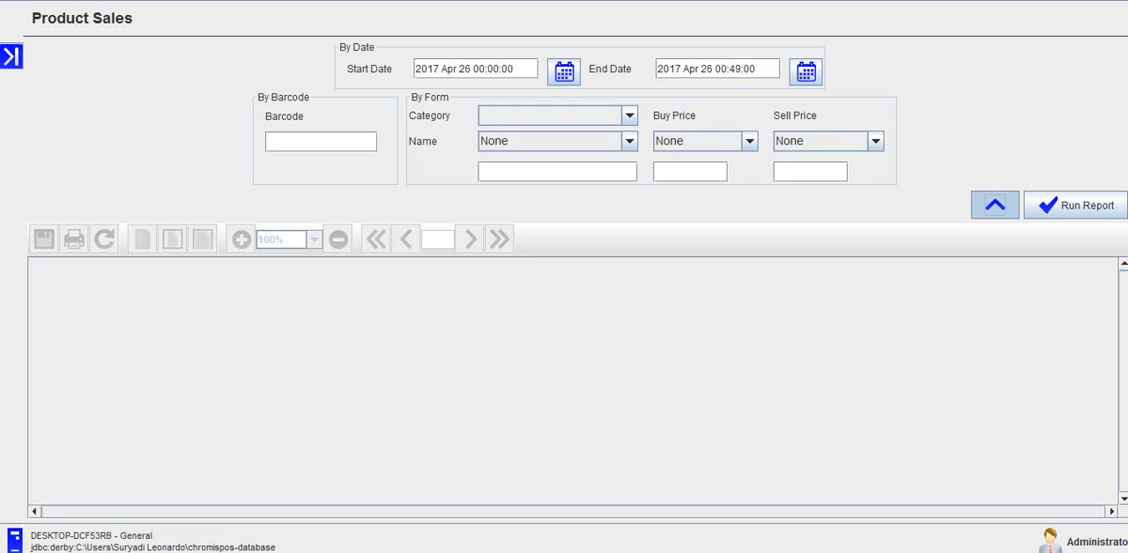
Step: Set the Product Sales end date to 27 April 2017, run the report and look over the chart
{"action": "left_click", "coordinate": [806, 71]}
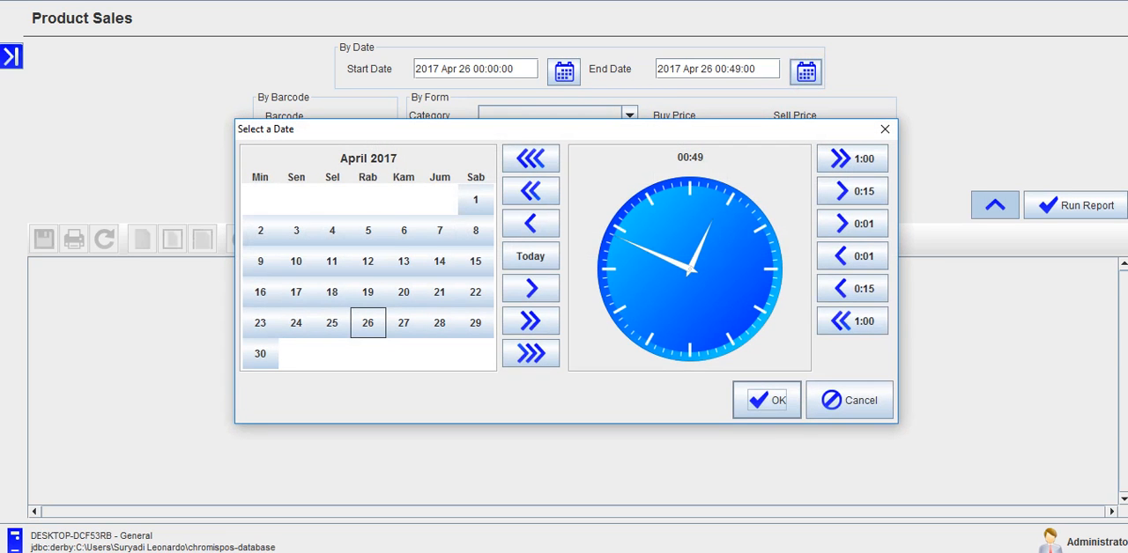
{"action": "left_click", "coordinate": [401, 322]}
{"action": "left_click", "coordinate": [751, 401]}
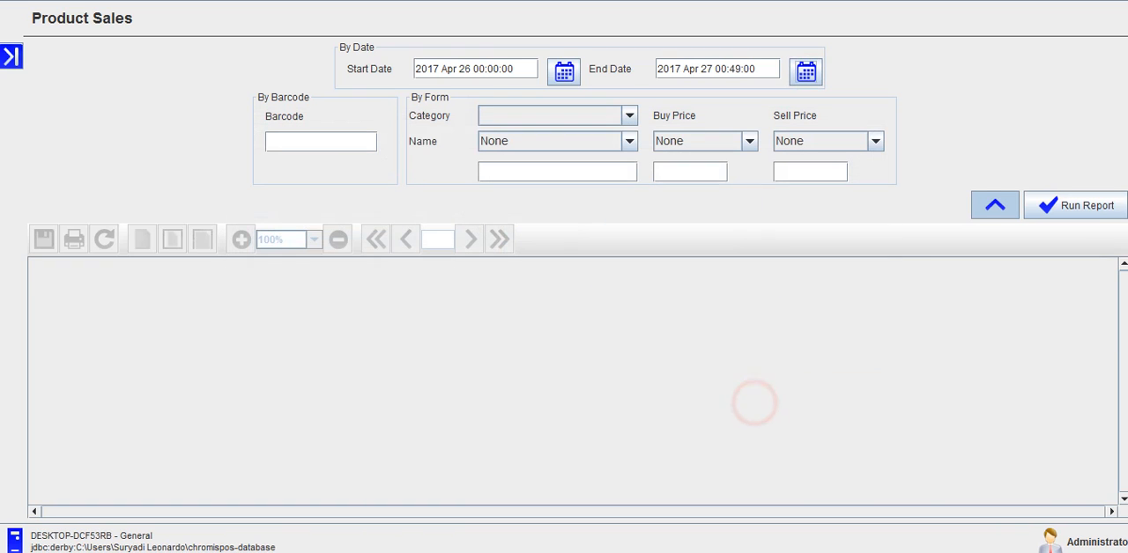
{"action": "left_click", "coordinate": [1075, 205]}
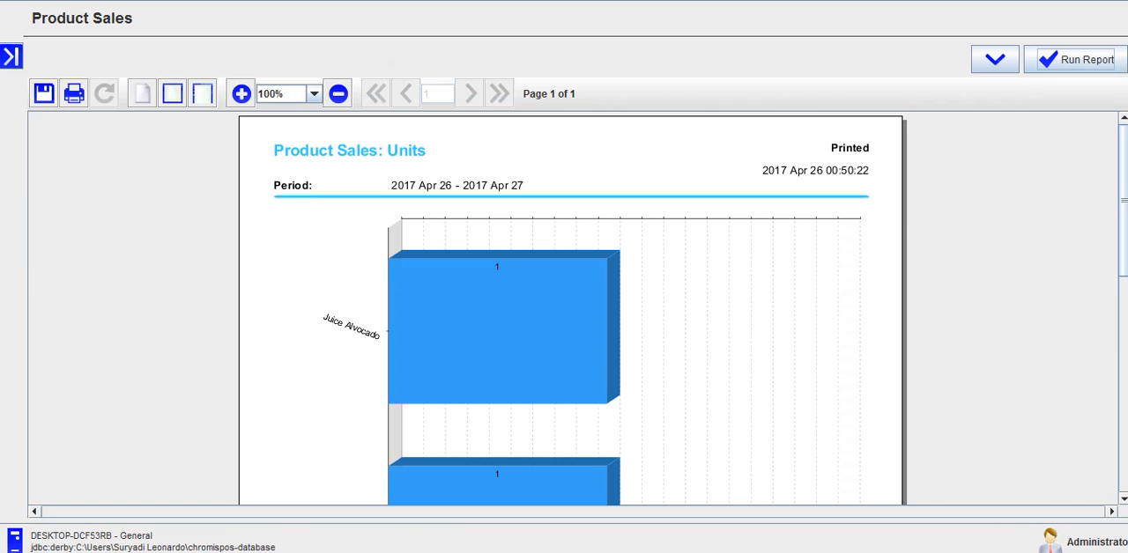
{"action": "mouse_move", "coordinate": [1124, 201]}
{"action": "left_mouse_down"}
{"action": "mouse_move", "coordinate": [1124, 398]}
{"action": "mouse_move", "coordinate": [1123, 183]}
{"action": "left_mouse_up"}
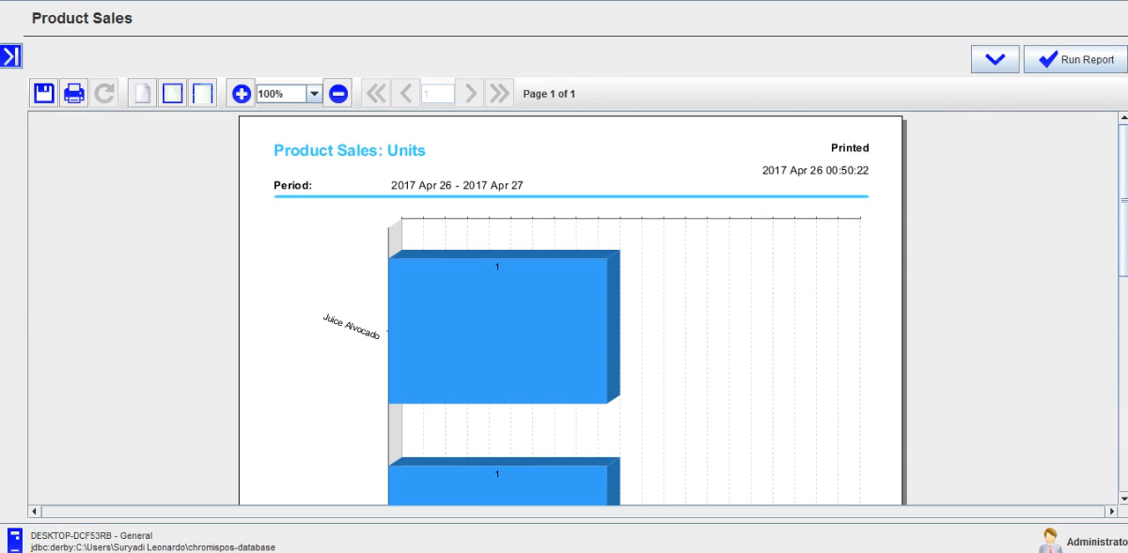
Step: Open the Cash Closed sales report, set its end date to 27 April 2017 and run it
{"action": "left_click", "coordinate": [11, 57]}
{"action": "scroll", "coordinate": [79, 132], "scroll_direction": "down", "scroll_amount": 3}
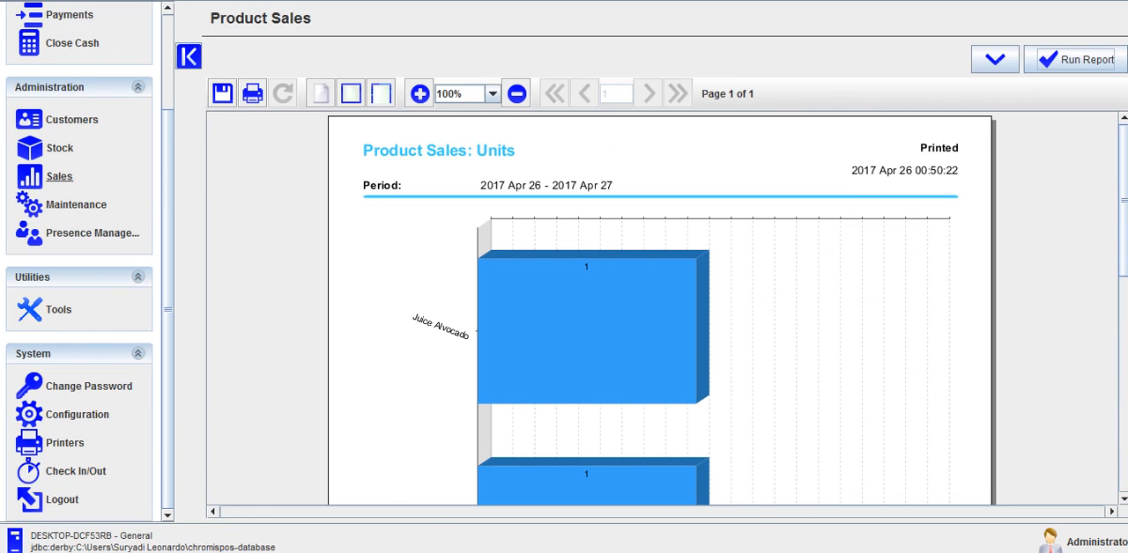
{"action": "left_click", "coordinate": [59, 177]}
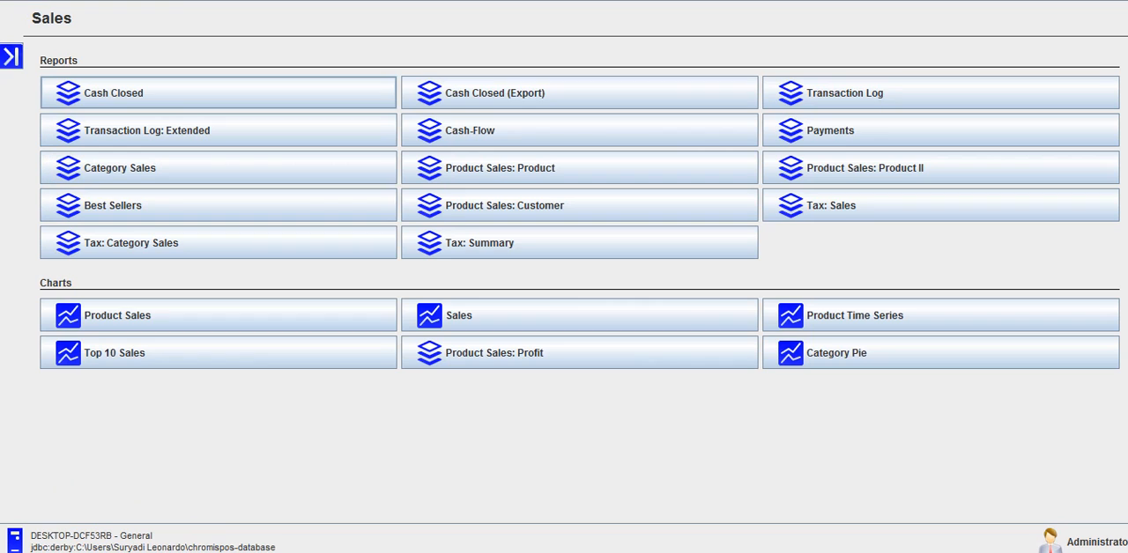
{"action": "left_click", "coordinate": [323, 91]}
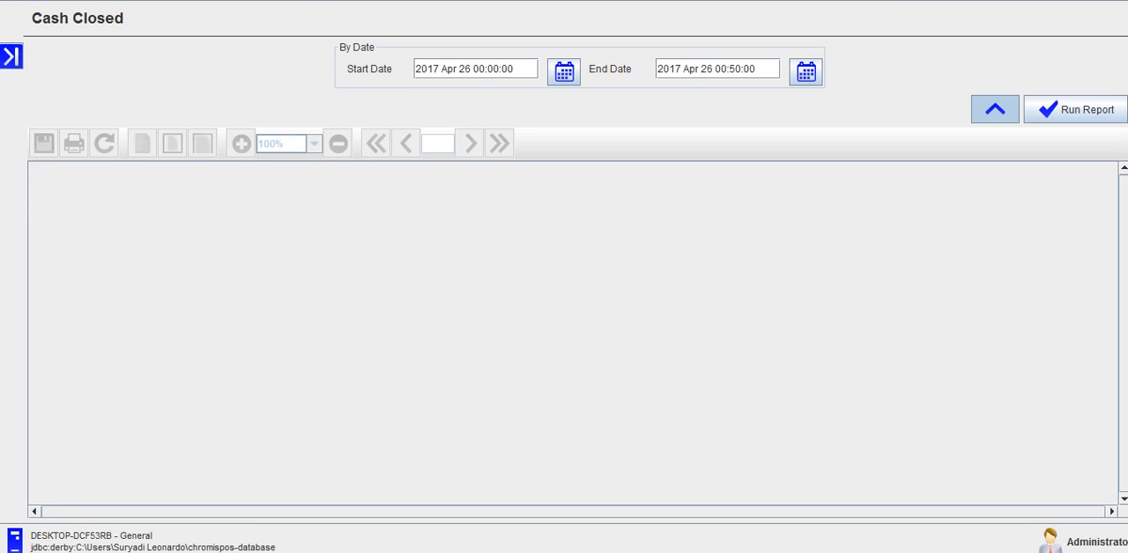
{"action": "left_click", "coordinate": [805, 72]}
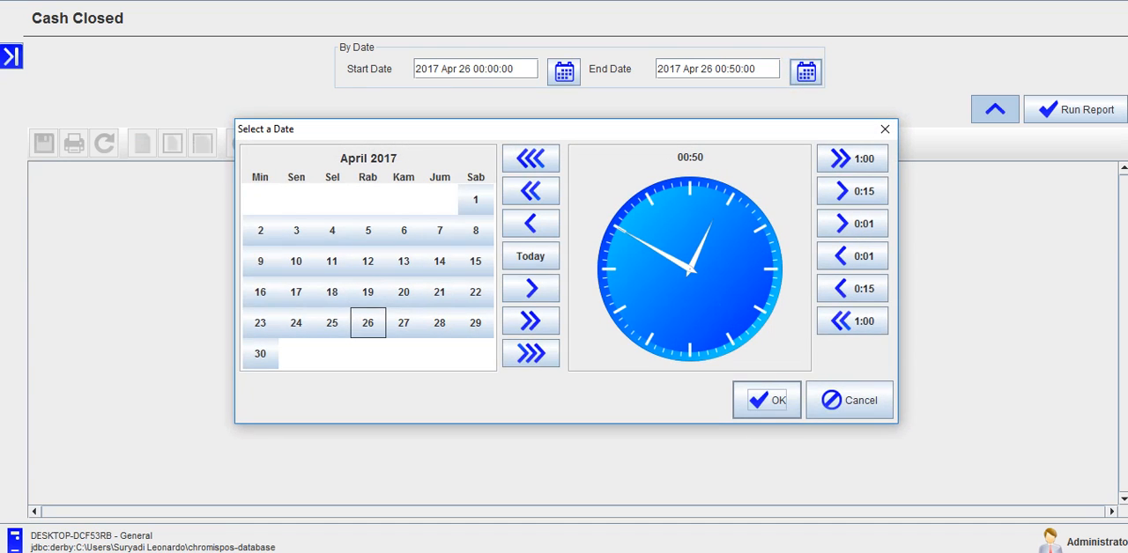
{"action": "left_click", "coordinate": [403, 323]}
{"action": "left_click", "coordinate": [760, 399]}
{"action": "left_click", "coordinate": [1111, 107]}
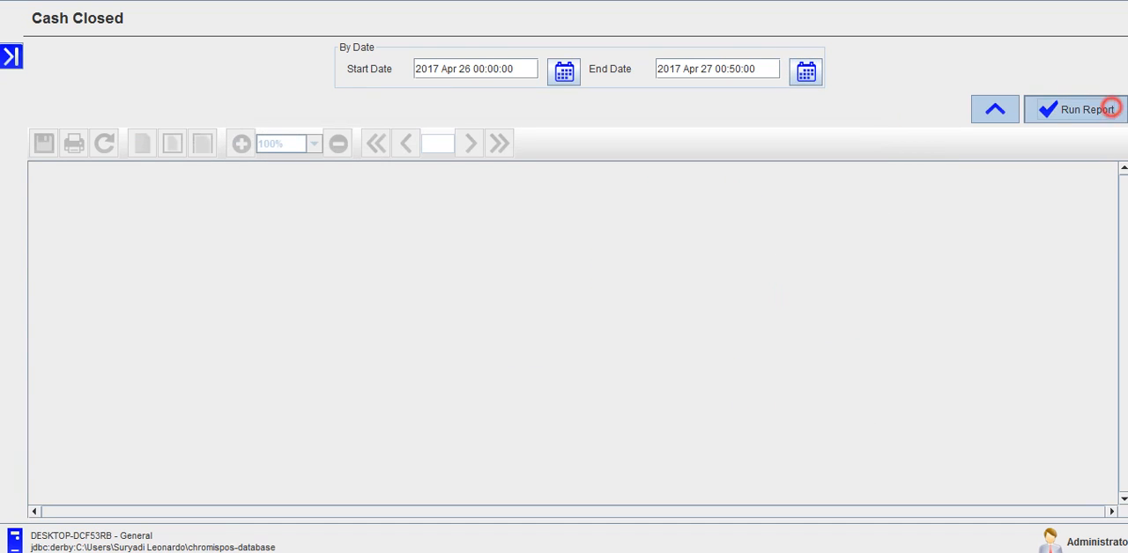
{"action": "left_click", "coordinate": [584, 347]}
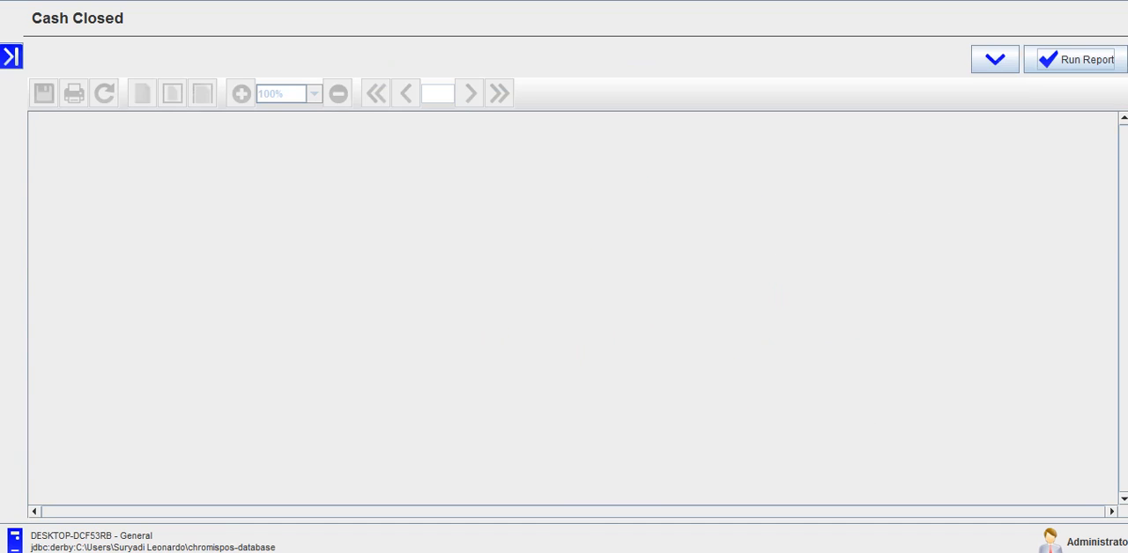
Step: Reopen the Cash Closed report's date filter and select 27 April 2017 as the end date again
{"action": "left_click", "coordinate": [995, 59]}
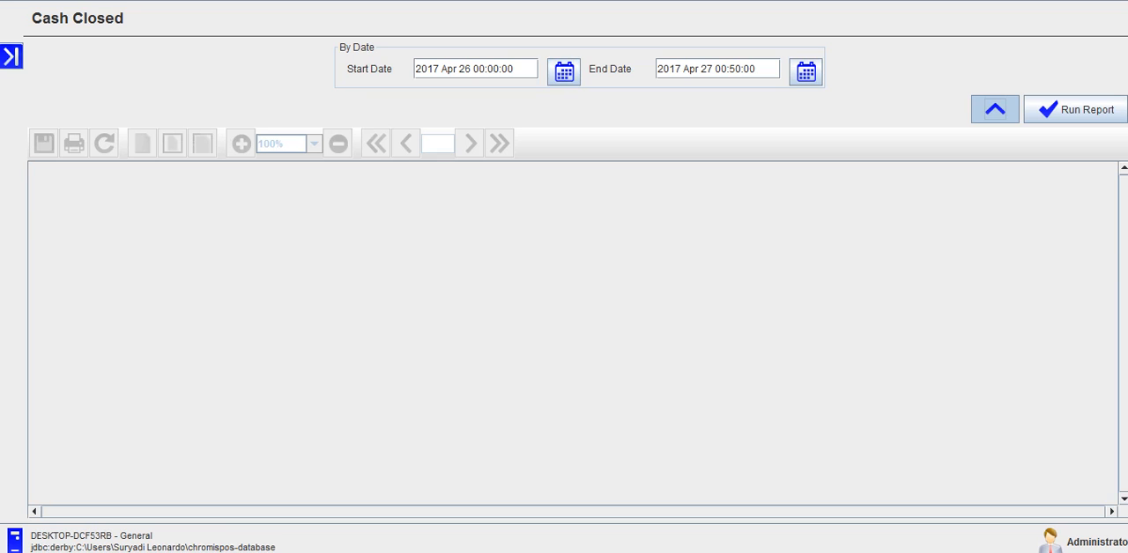
{"action": "left_click", "coordinate": [803, 71]}
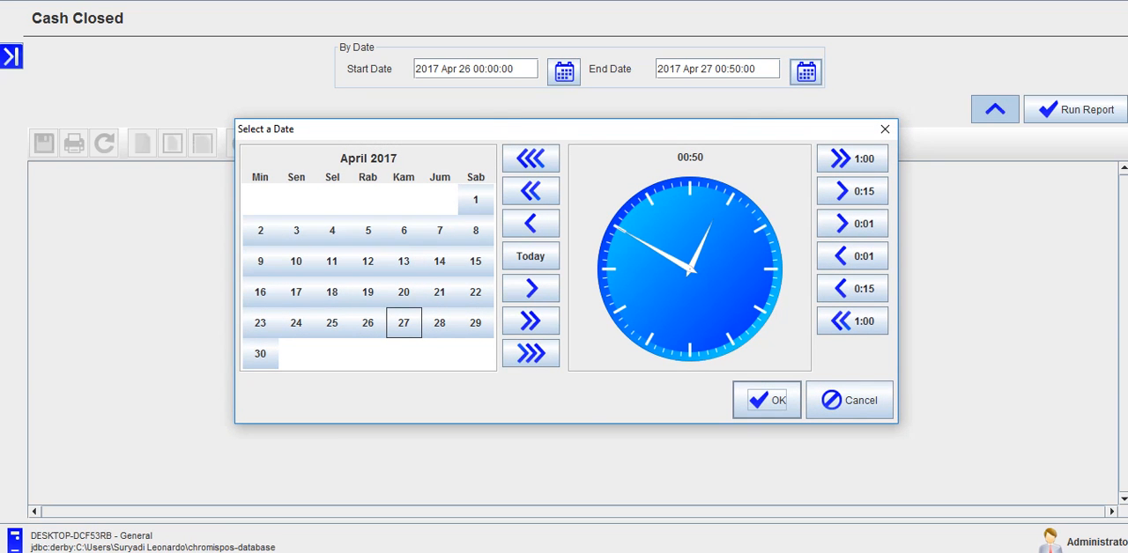
{"action": "left_click", "coordinate": [411, 324]}
{"action": "left_click", "coordinate": [755, 396]}
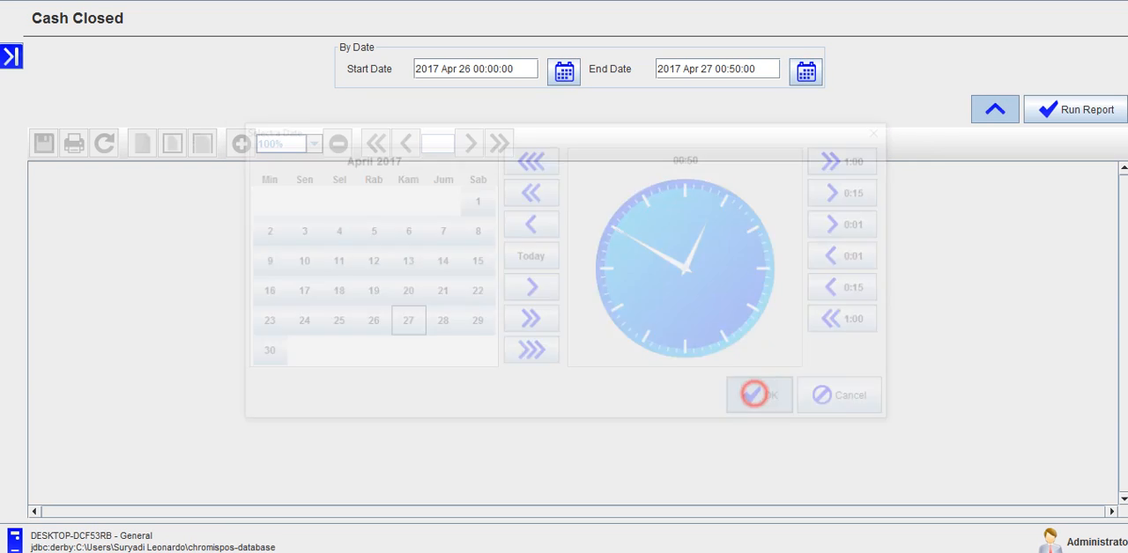
Step: Run the Cash Closed report for 26 to 27 April 2017 and dismiss the resulting message
{"action": "left_click", "coordinate": [1077, 113]}
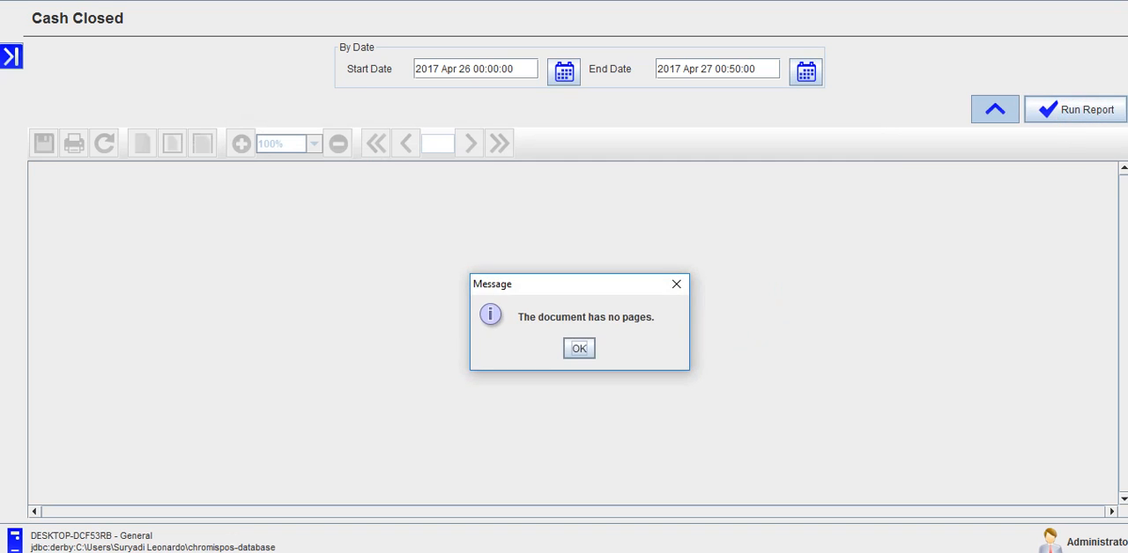
{"action": "left_click", "coordinate": [579, 348]}
Step: Open the Transaction Log report from the administrative sales reports and set its end date to 27 April 2017
{"action": "left_click", "coordinate": [10, 55]}
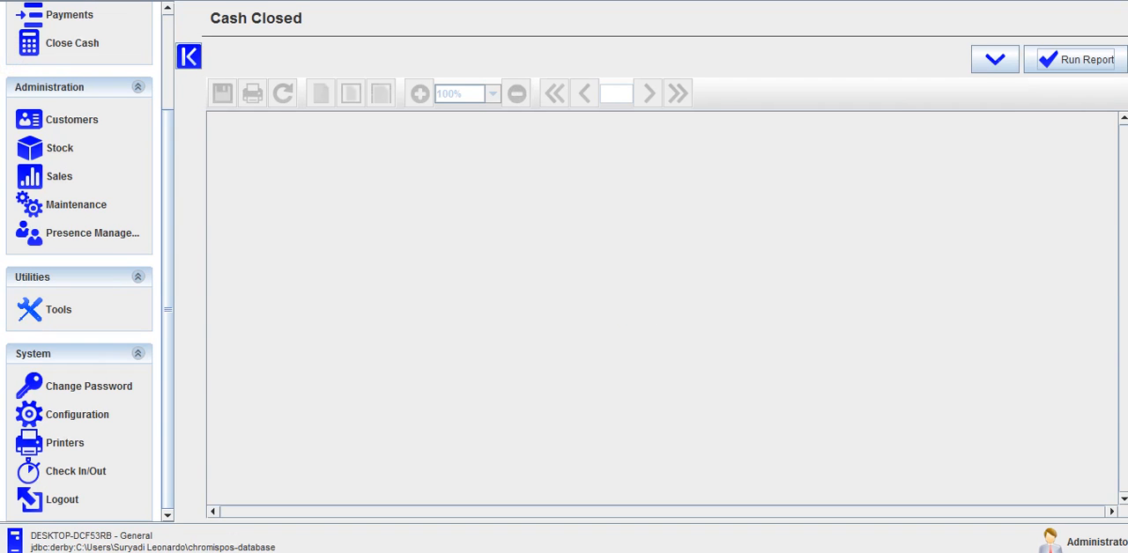
{"action": "left_click", "coordinate": [59, 176]}
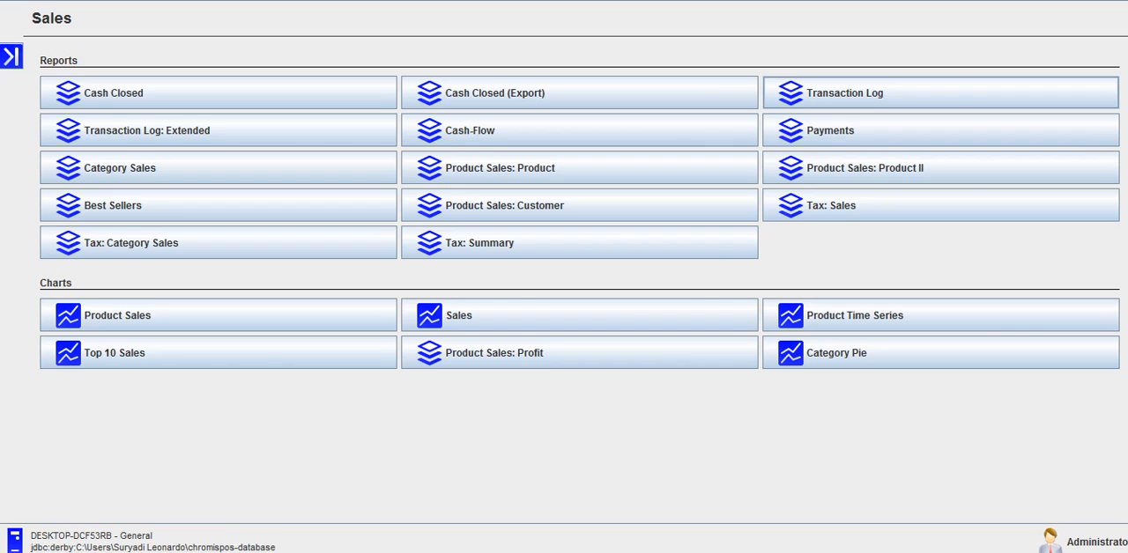
{"action": "left_click", "coordinate": [844, 92]}
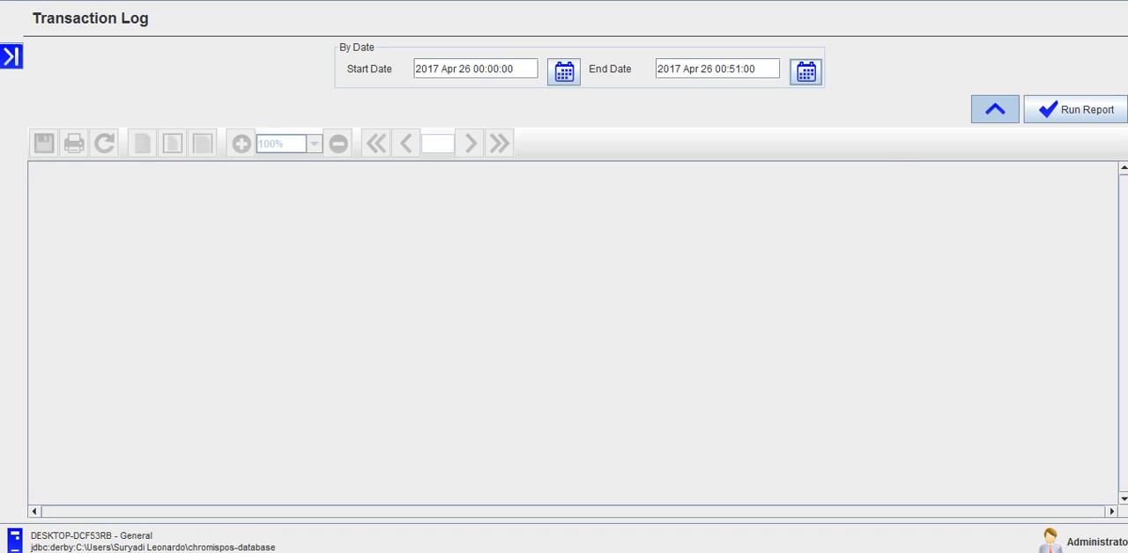
{"action": "left_click", "coordinate": [805, 71]}
{"action": "left_click", "coordinate": [403, 323]}
{"action": "left_click", "coordinate": [753, 402]}
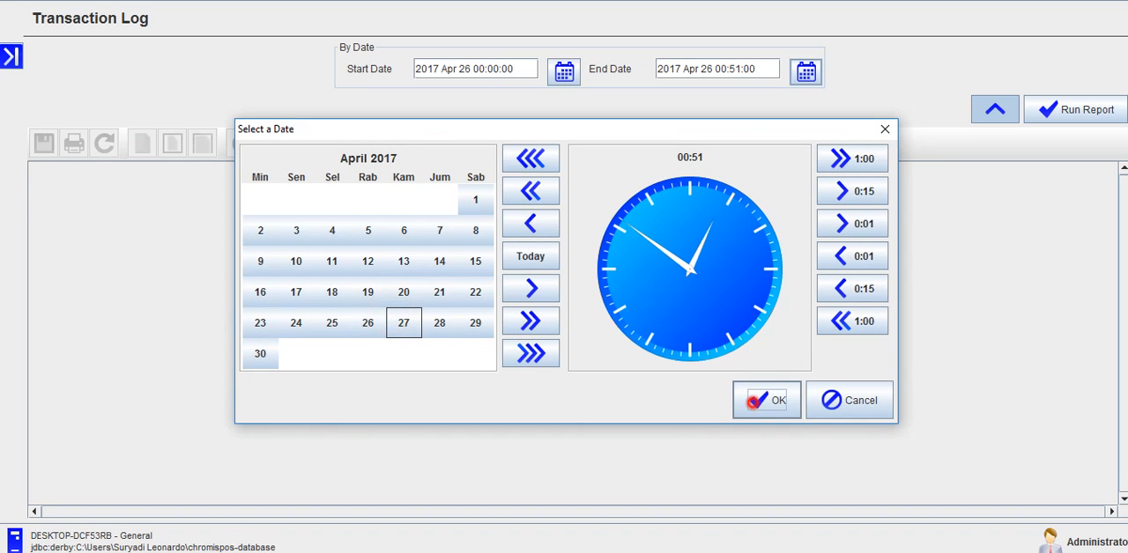
Step: Run the Transaction Log report and check the date, payment type and sum of the recorded sale
{"action": "left_click", "coordinate": [1049, 110]}
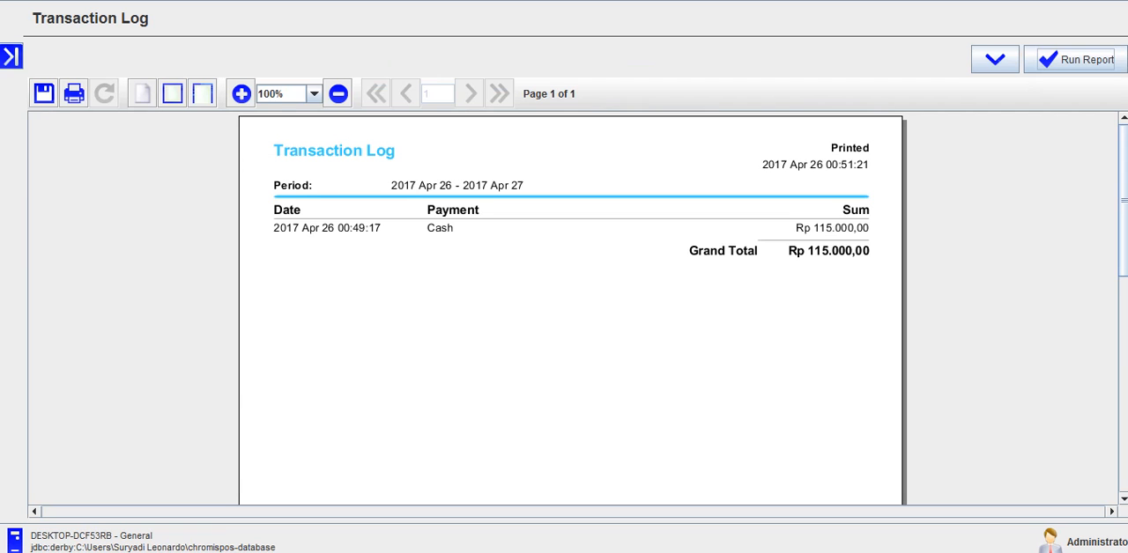
{"action": "left_click", "coordinate": [427, 224]}
{"action": "left_click", "coordinate": [825, 224]}
Step: Open the Maintenance section of the administration area to view its point-of-sale settings and user reports
{"action": "left_click", "coordinate": [11, 57]}
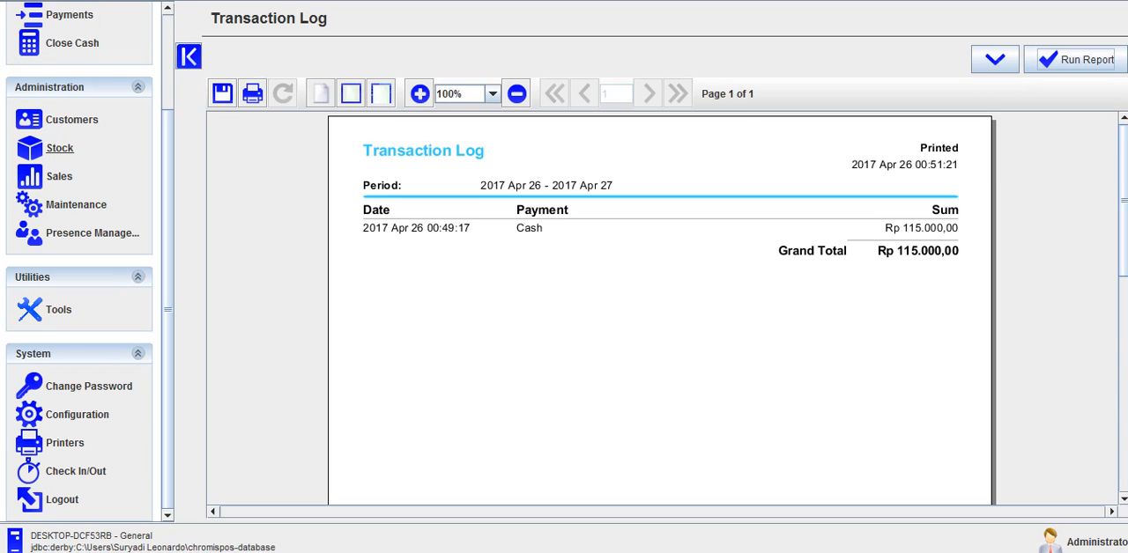
{"action": "left_click", "coordinate": [58, 208]}
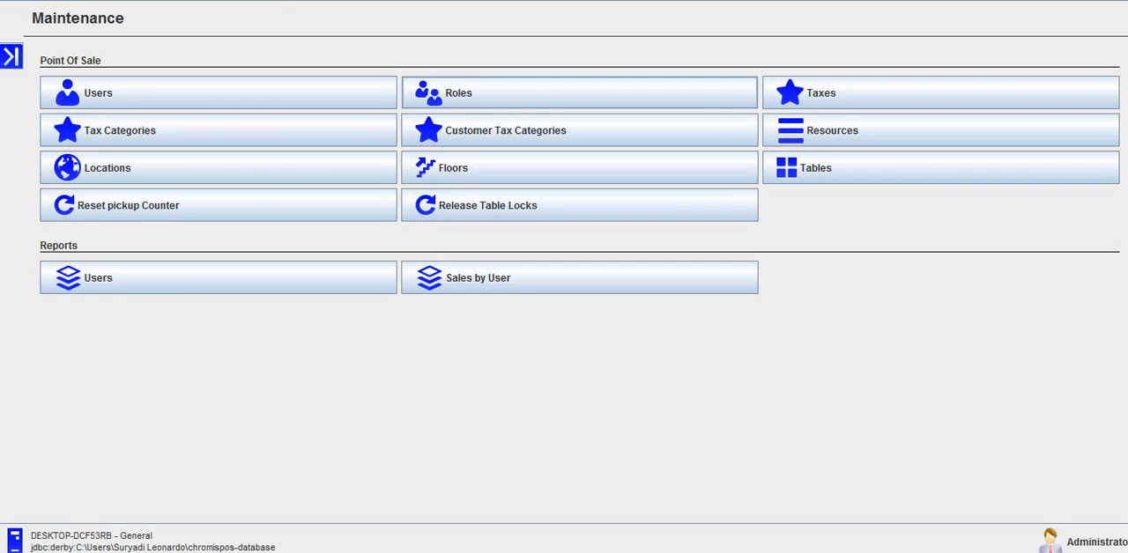
{"action": "mouse_move", "coordinate": [262, 552]}
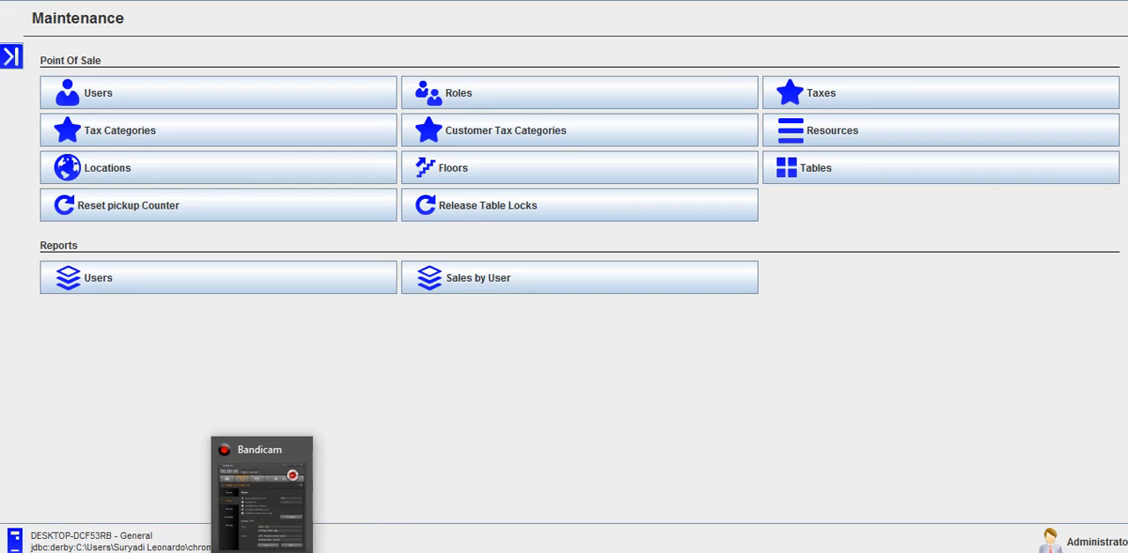